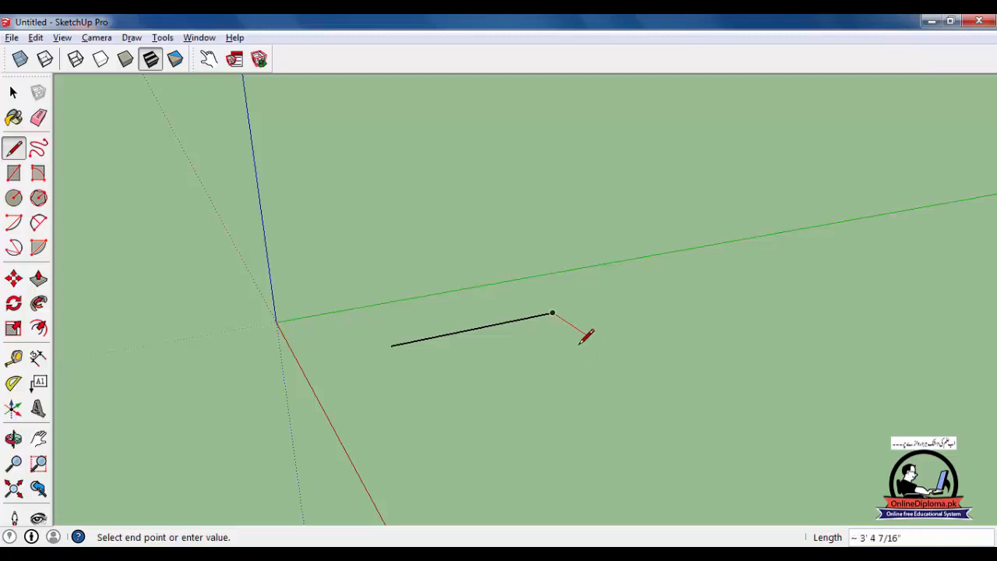
Draw the three remaining edges of the four-sided outline, ending at its starting corner with an edge about 7' 7" long
{"action": "left_click", "coordinate": [634, 366]}
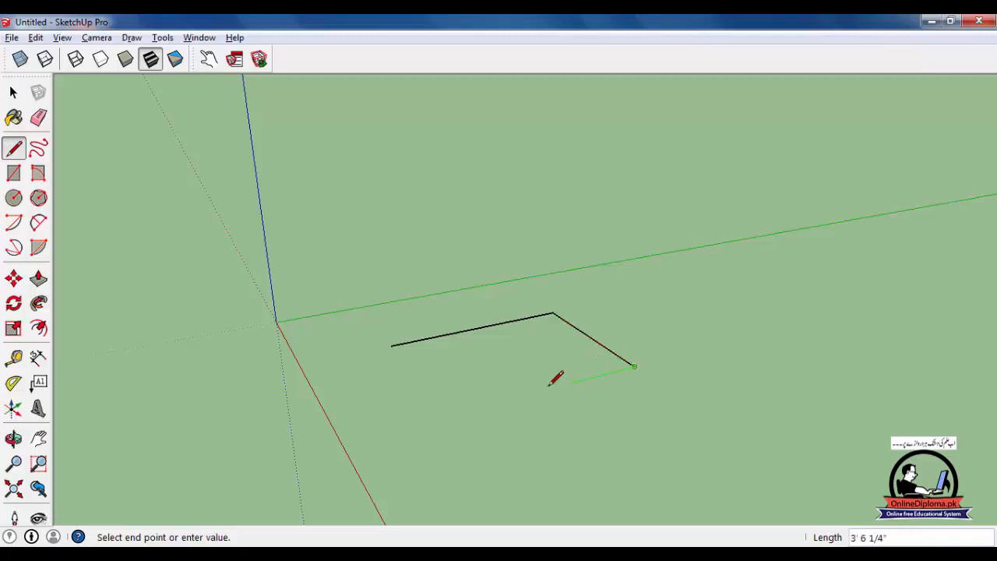
{"action": "left_click", "coordinate": [450, 413]}
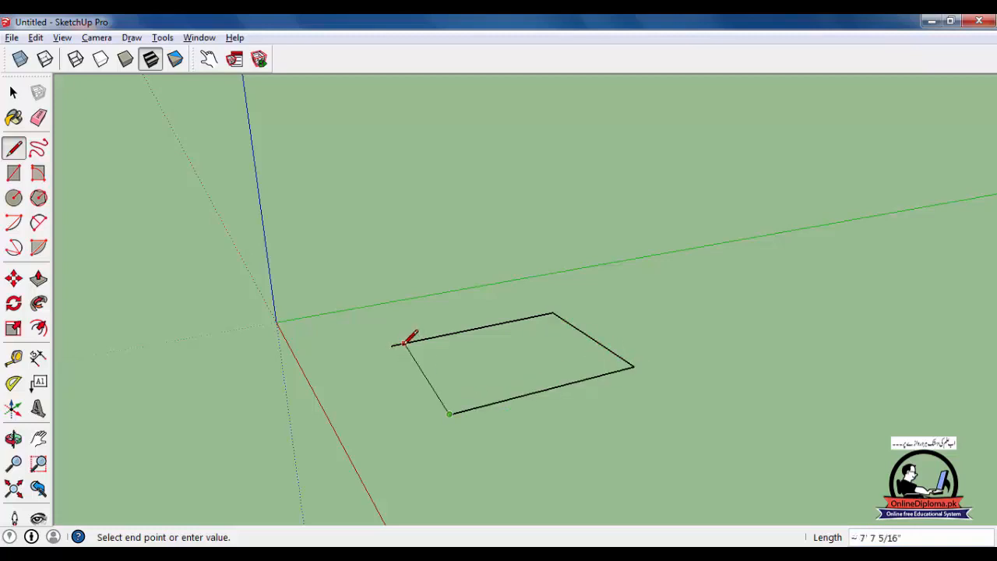
{"action": "left_click", "coordinate": [392, 345]}
Reverse the face of the newly closed four-sided shape
{"action": "left_click", "coordinate": [13, 92]}
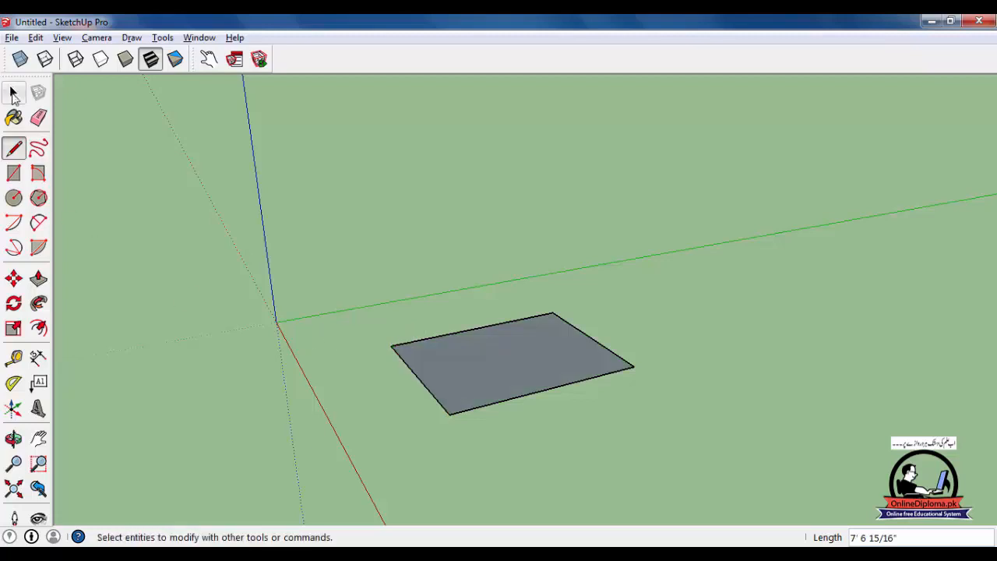
{"action": "right_click", "coordinate": [493, 363]}
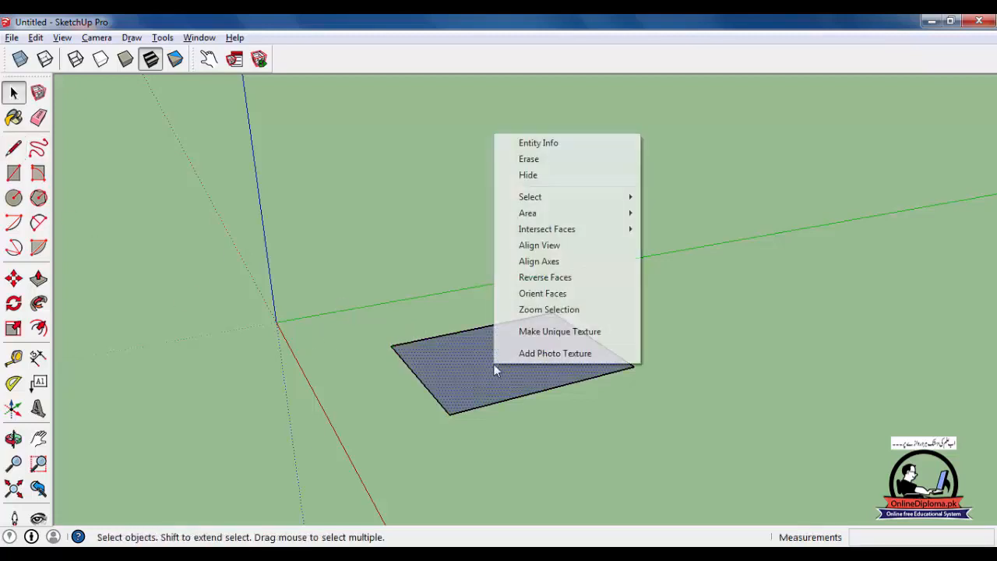
{"action": "left_click", "coordinate": [545, 278]}
{"action": "middle_click_drag", "start_coordinate": [510, 363], "coordinate": [510, 390]}
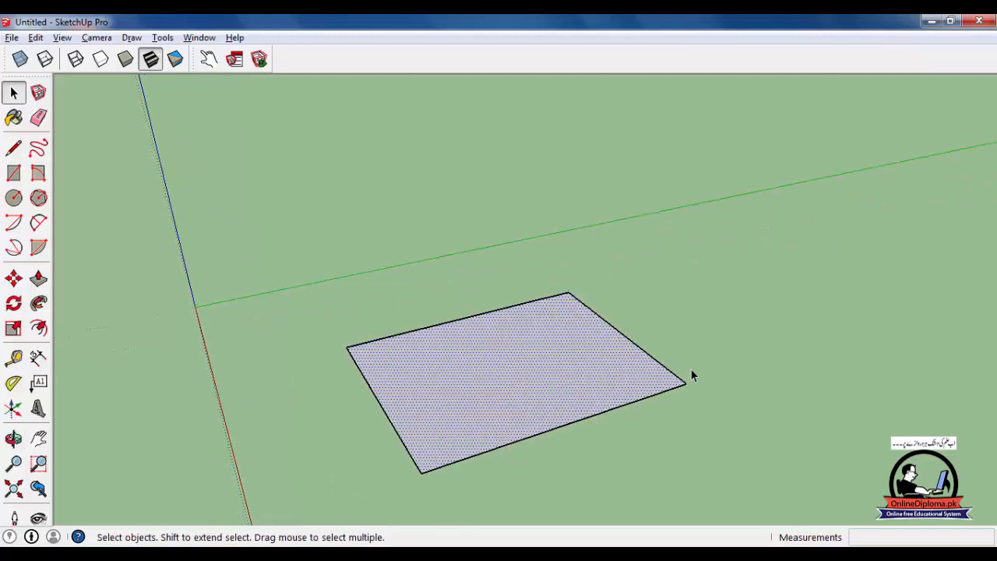
Select the edges and face of the shape individually, and delete only the face
{"action": "left_click", "coordinate": [691, 375]}
{"action": "left_click", "coordinate": [673, 388]}
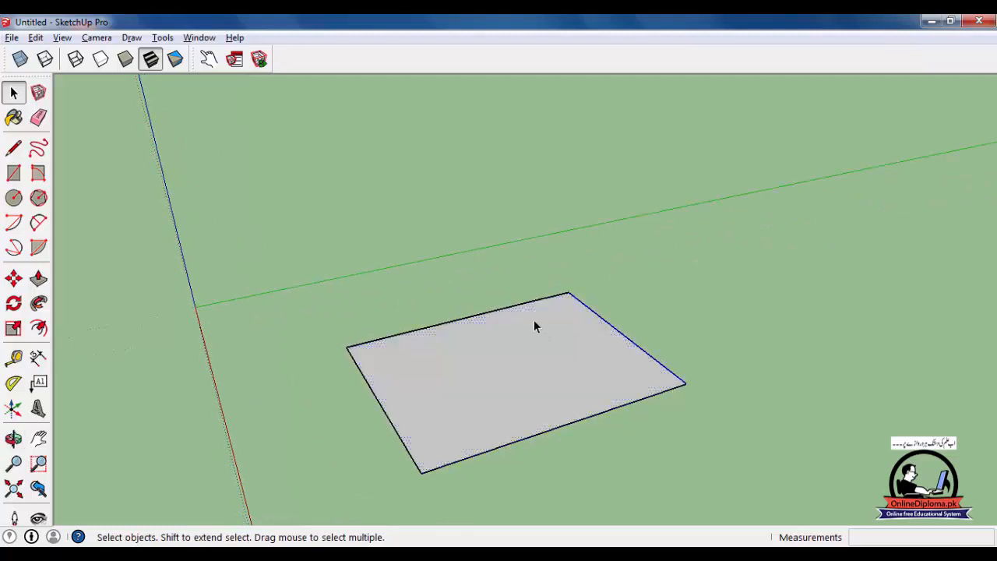
{"action": "left_click", "coordinate": [449, 322]}
{"action": "left_click", "coordinate": [522, 390]}
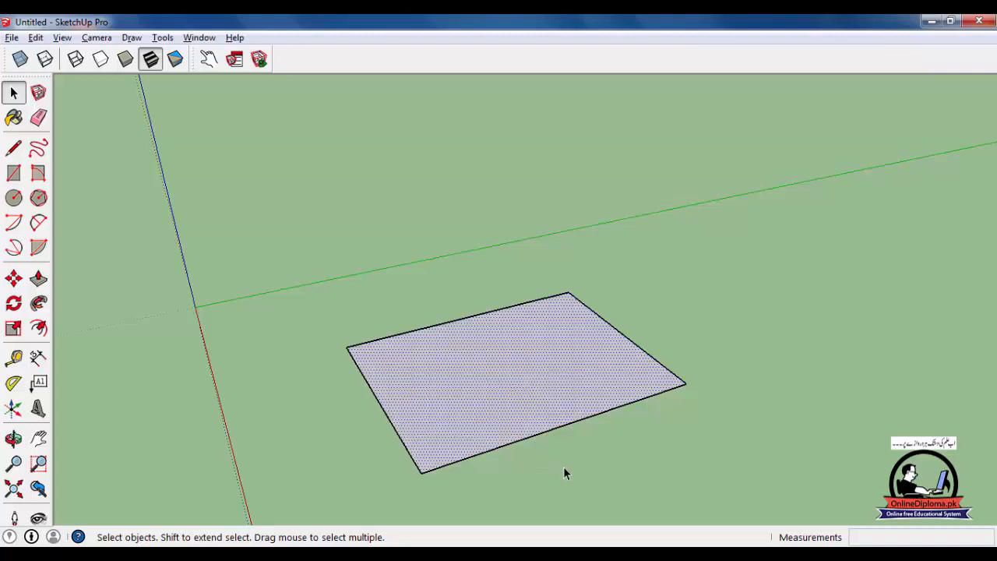
{"action": "left_click", "coordinate": [563, 467]}
{"action": "left_click", "coordinate": [517, 366]}
{"action": "key", "text": "Delete"}
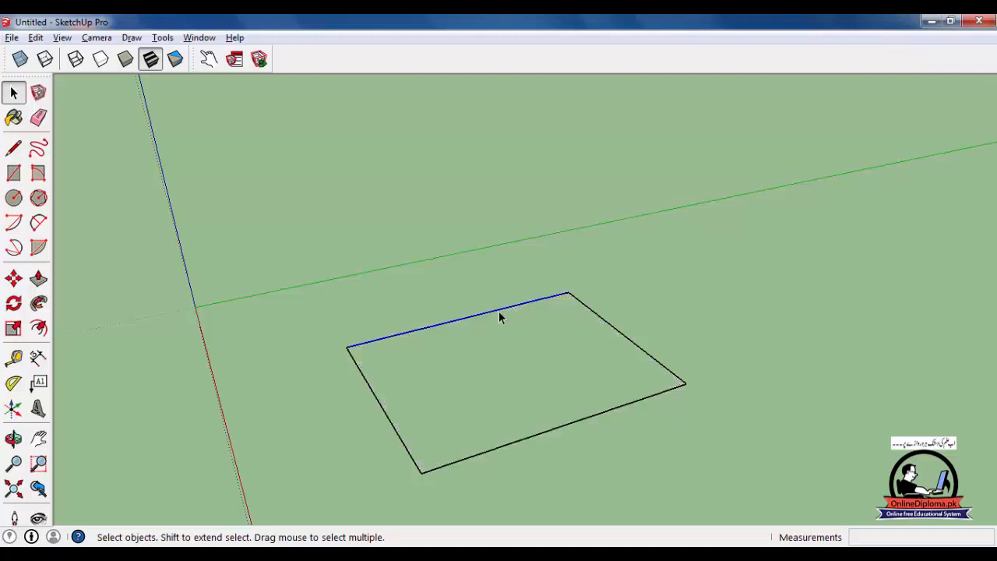
Draw a rectangle about 5' by 13' 6" beside the faceless outline, on the side away from the origin
{"action": "middle_click_drag", "start_coordinate": [401, 382], "coordinate": [467, 436]}
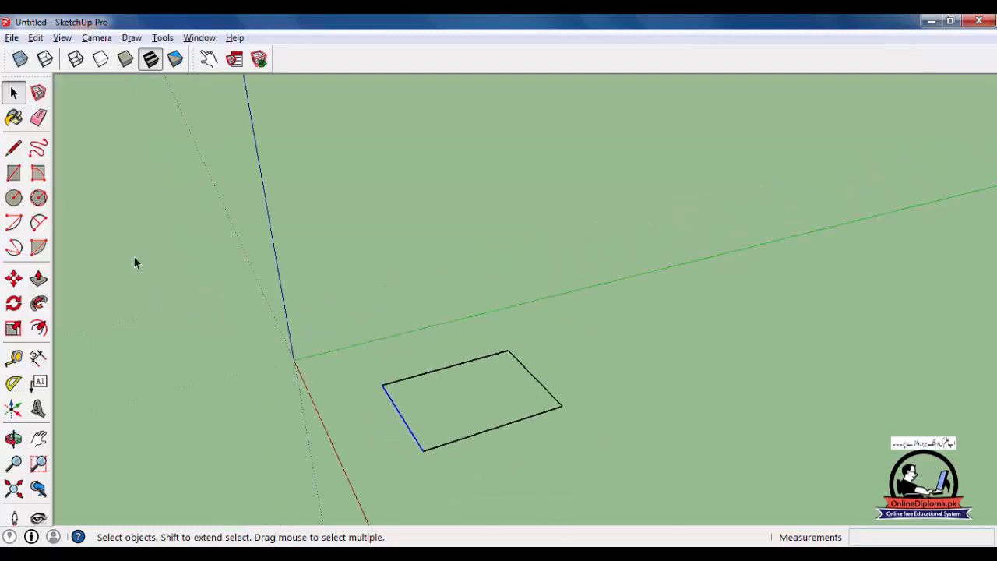
{"action": "left_click", "coordinate": [14, 173]}
{"action": "left_click", "coordinate": [575, 496]}
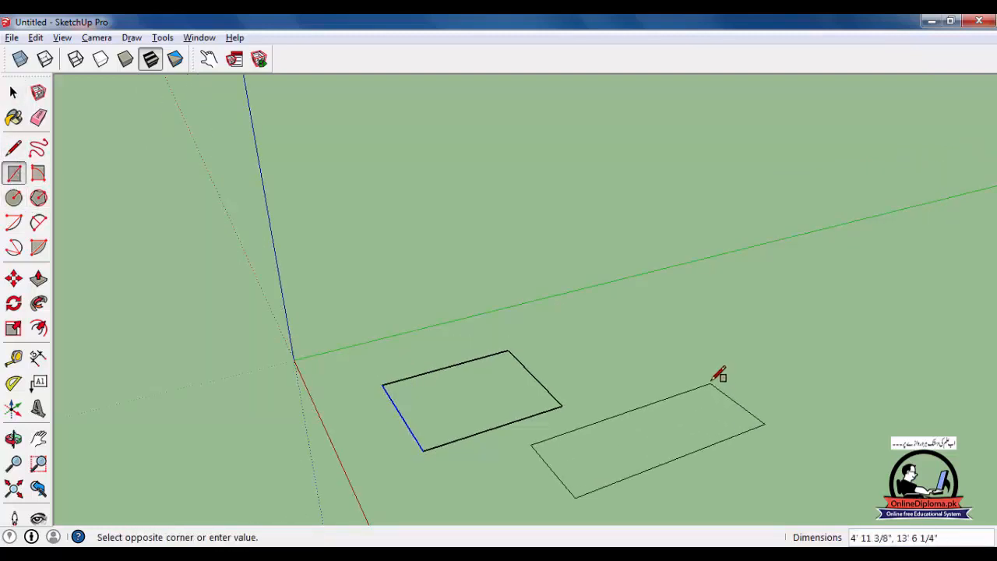
{"action": "left_click", "coordinate": [711, 383]}
Reverse the face of the new rectangle and clear the selection
{"action": "middle_click_drag", "start_coordinate": [704, 385], "coordinate": [665, 445]}
{"action": "key", "text": "space"}
{"action": "right_click", "coordinate": [659, 430]}
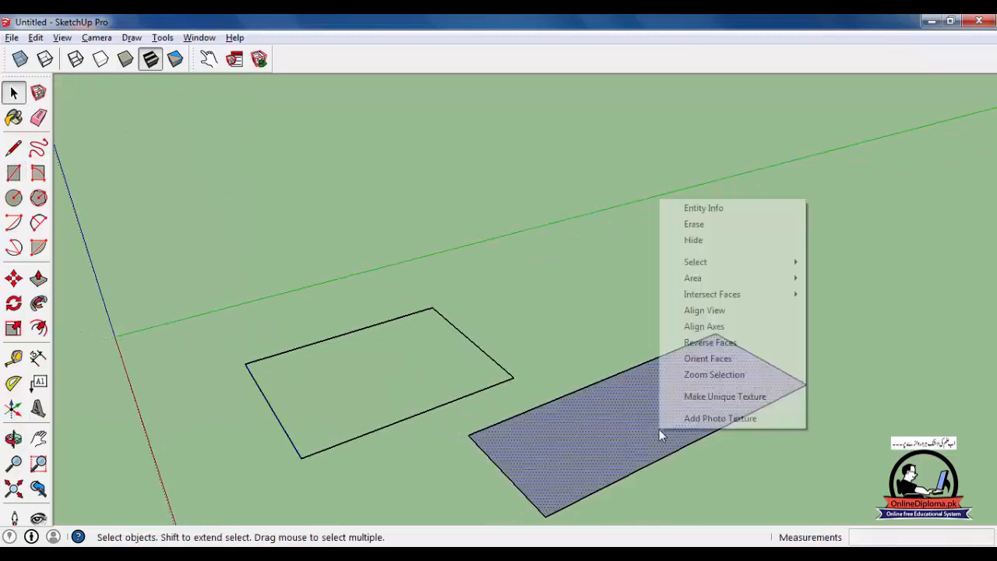
{"action": "left_click", "coordinate": [707, 341]}
{"action": "middle_click_drag", "start_coordinate": [690, 390], "coordinate": [676, 405]}
{"action": "left_click", "coordinate": [870, 317]}
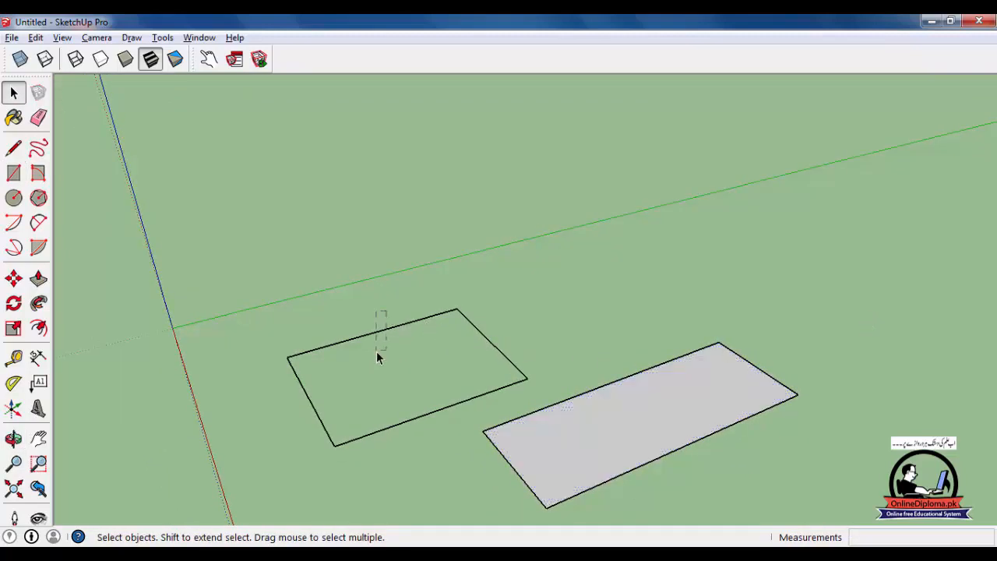
Erase the rectangle's short edge nearest the red axis with the Eraser tool
{"action": "left_click", "coordinate": [695, 400]}
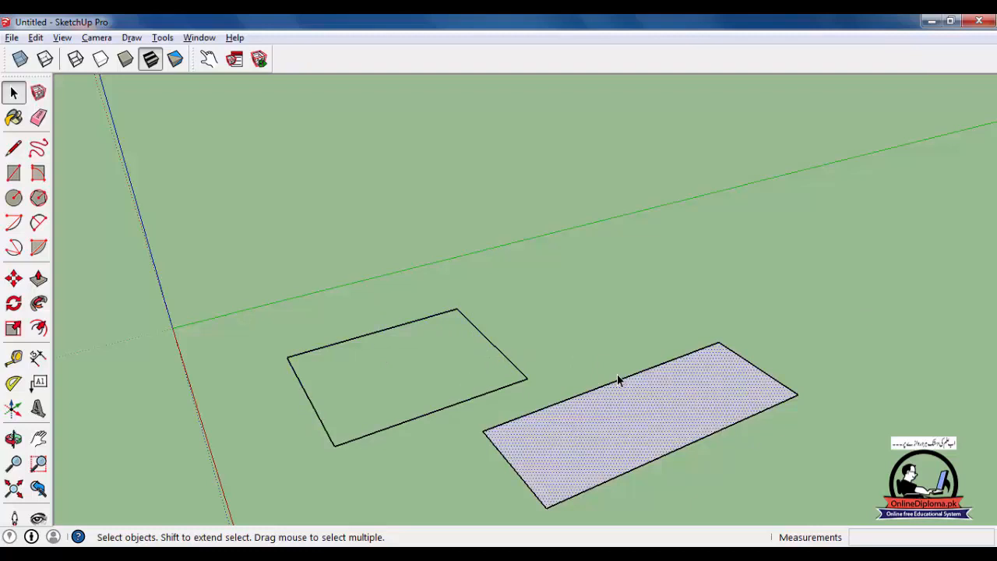
{"action": "middle_click_drag", "start_coordinate": [638, 490], "coordinate": [612, 454]}
{"action": "left_click", "coordinate": [492, 382]}
{"action": "left_click", "coordinate": [504, 391]}
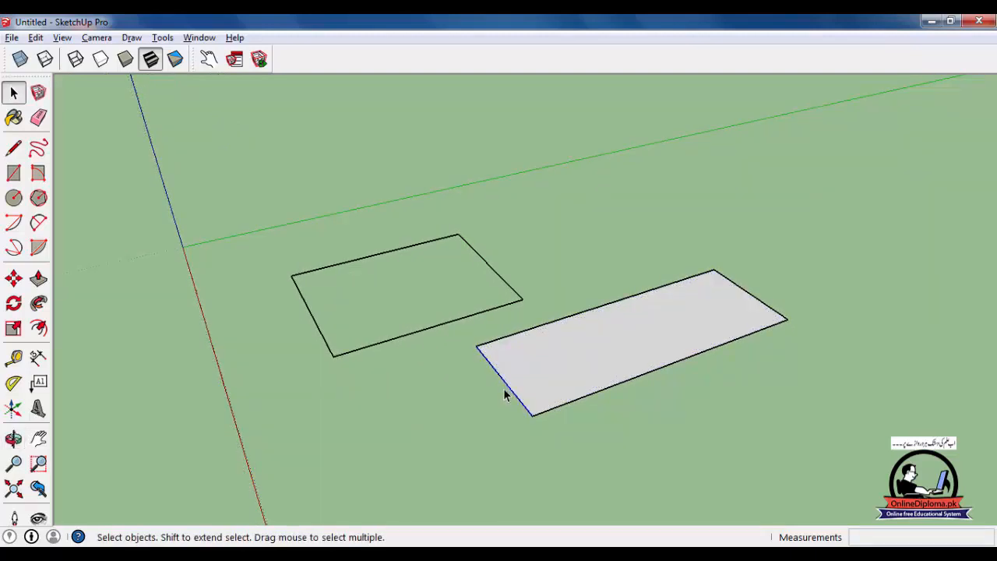
{"action": "key", "text": "e"}
{"action": "left_click", "coordinate": [507, 381]}
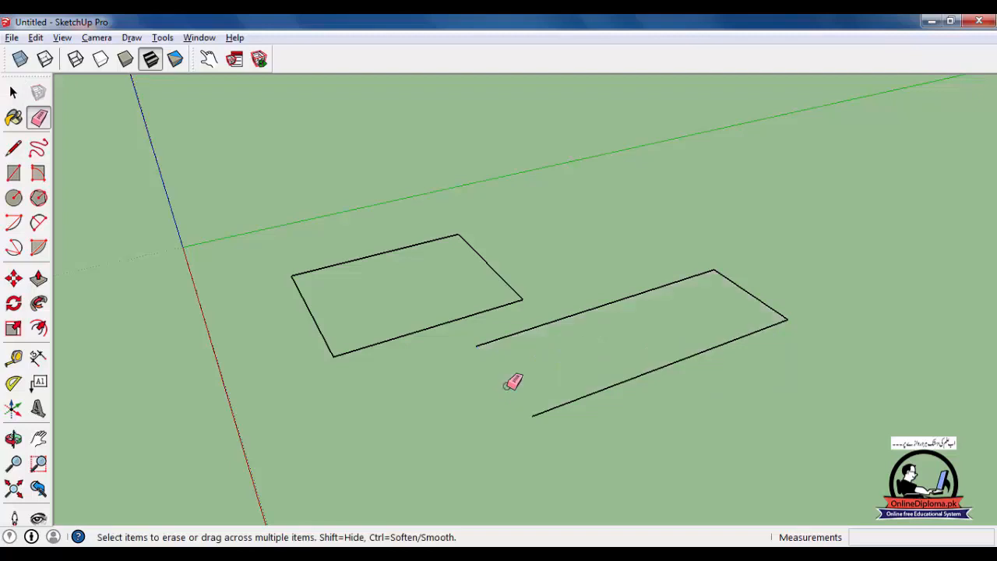
Close the rectangle's open end with a line about 5' 1" long between the two loose endpoints
{"action": "middle_click_drag", "start_coordinate": [620, 427], "coordinate": [614, 421]}
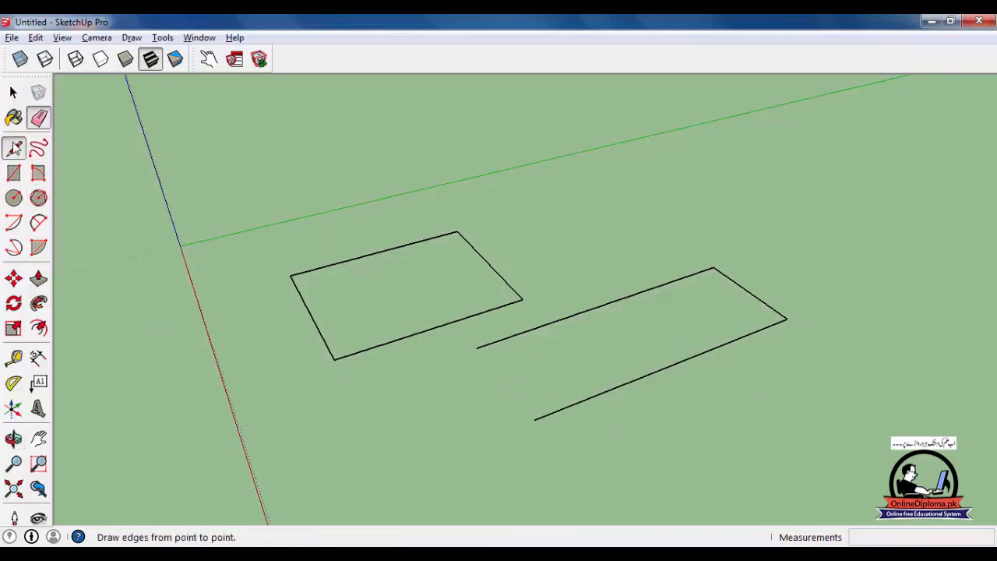
{"action": "left_click", "coordinate": [14, 148]}
{"action": "left_click", "coordinate": [476, 347]}
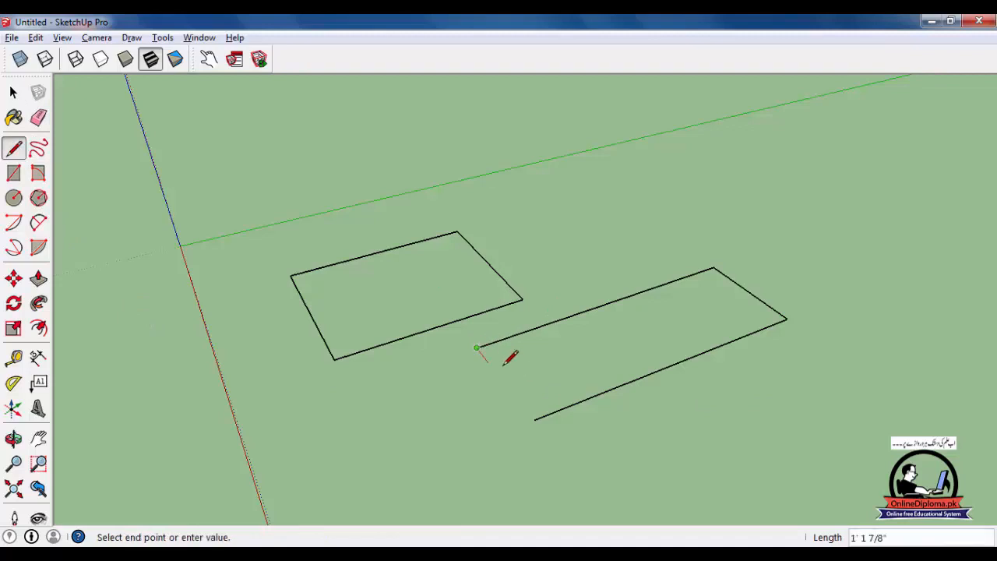
{"action": "left_click", "coordinate": [534, 418]}
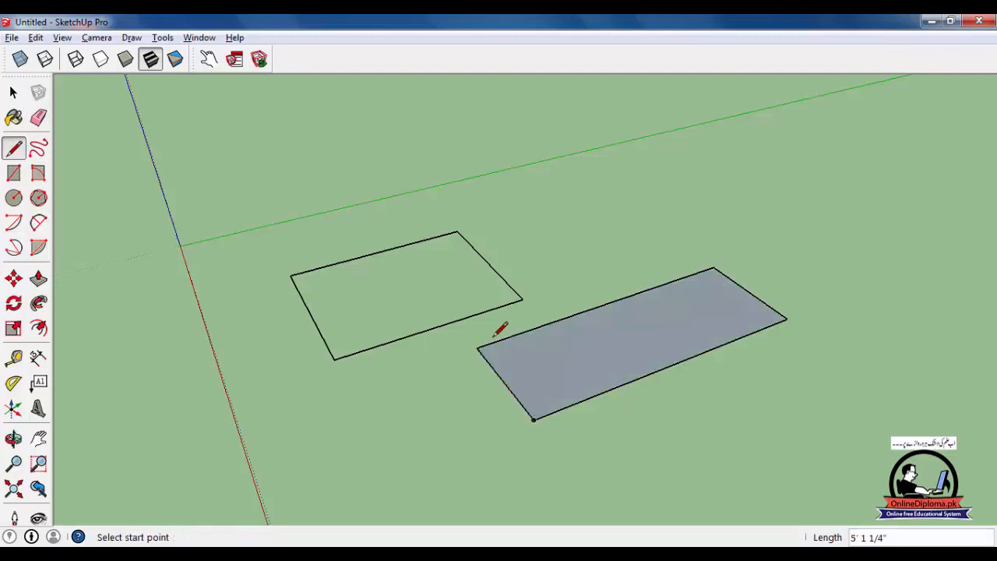
Reverse the face of the re-closed rectangle and clear the selection
{"action": "key", "text": "space"}
{"action": "right_click", "coordinate": [612, 348]}
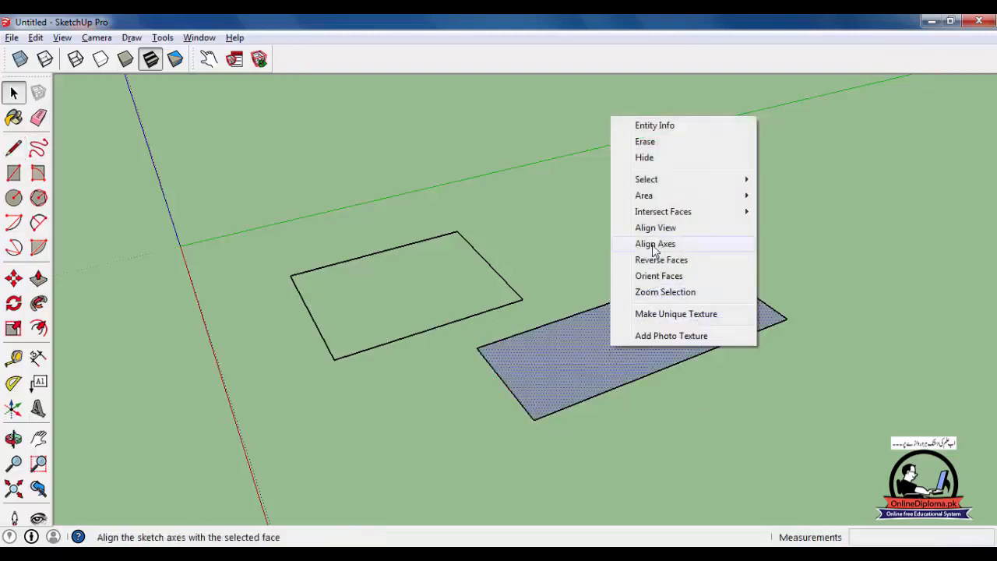
{"action": "left_click", "coordinate": [673, 265]}
{"action": "left_click", "coordinate": [770, 256]}
Trace a line about 11" long from the near corner along the front edge of the faceless outline to regenerate its face
{"action": "scroll", "coordinate": [329, 353], "scroll_direction": "up", "scroll_amount": 2}
{"action": "middle_click_drag", "start_coordinate": [329, 352], "coordinate": [379, 348]}
{"action": "left_click_drag", "start_coordinate": [402, 212], "coordinate": [390, 275]}
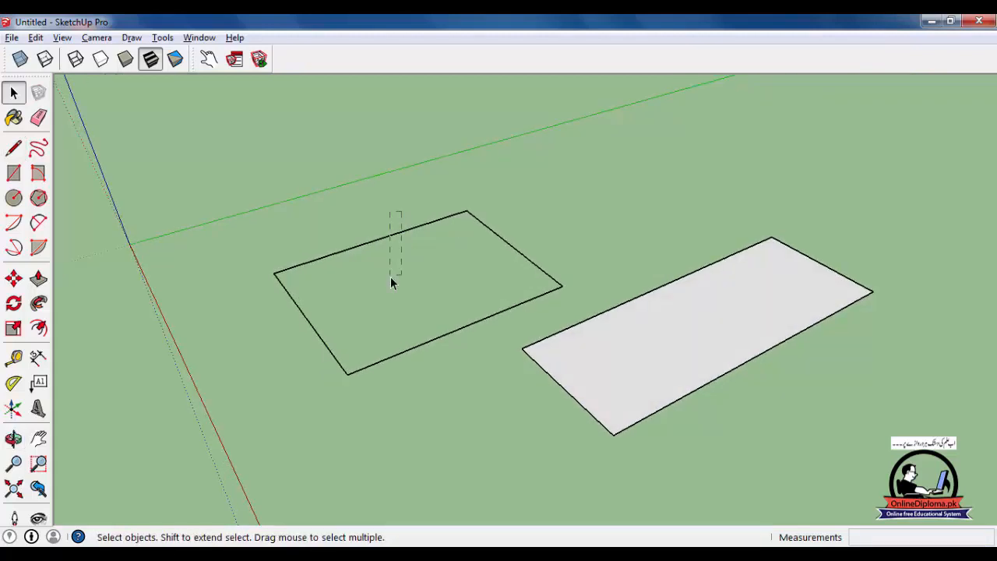
{"action": "left_click_drag", "start_coordinate": [487, 294], "coordinate": [481, 303]}
{"action": "left_click", "coordinate": [13, 148]}
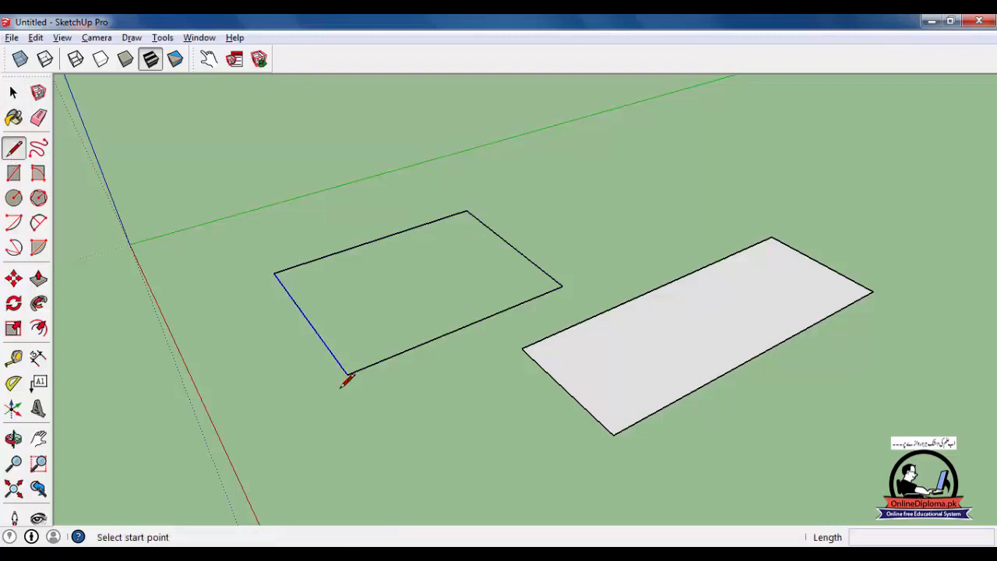
{"action": "left_click", "coordinate": [346, 377]}
{"action": "left_click", "coordinate": [369, 367]}
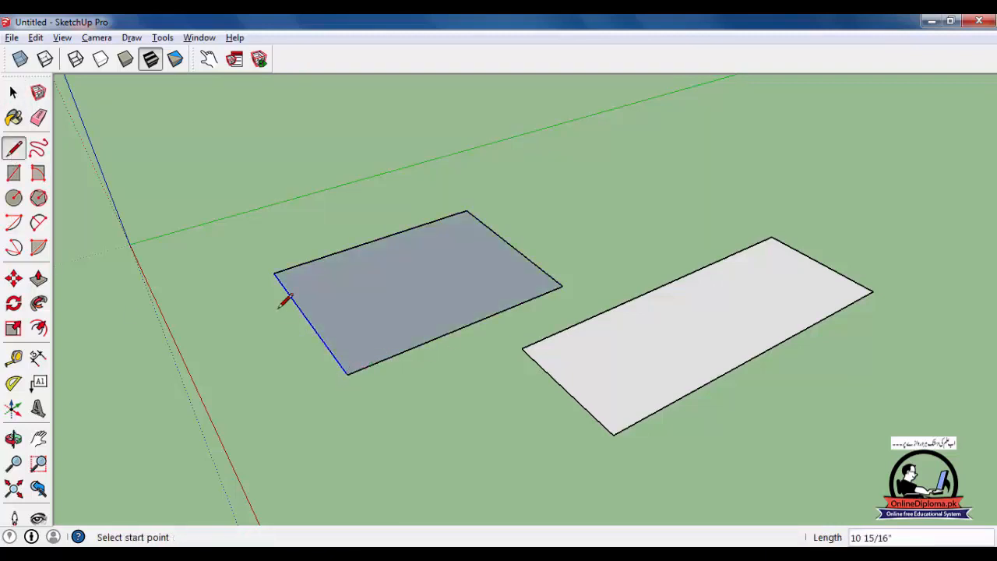
Reverse the regenerated face of the smaller four-sided shape
{"action": "left_click", "coordinate": [13, 92]}
{"action": "right_click", "coordinate": [342, 292]}
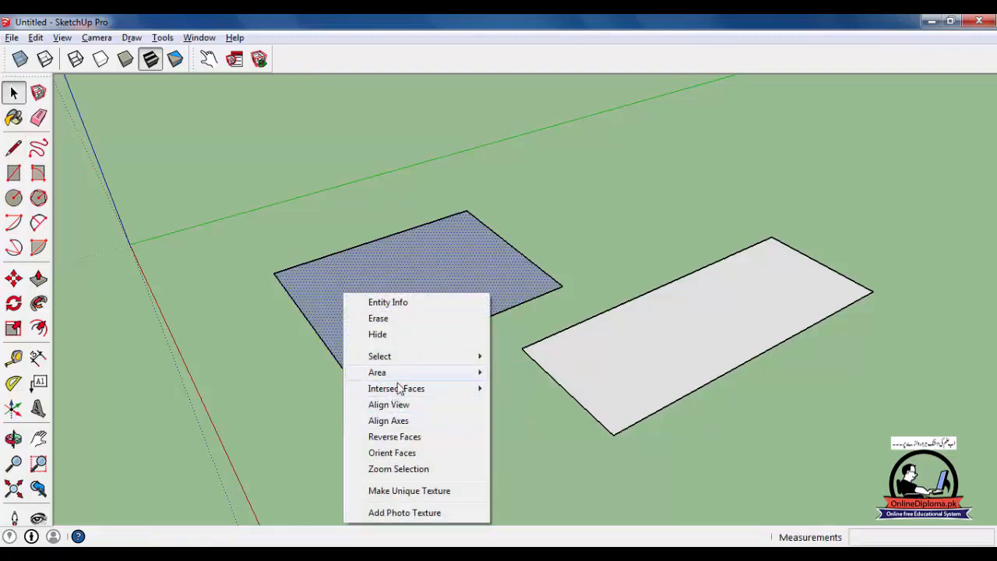
{"action": "left_click", "coordinate": [400, 436]}
{"action": "middle_click_drag", "start_coordinate": [400, 436], "coordinate": [394, 366]}
Delete the short traced segment at the near corner of the smaller shape's front edge
{"action": "left_click", "coordinate": [357, 242]}
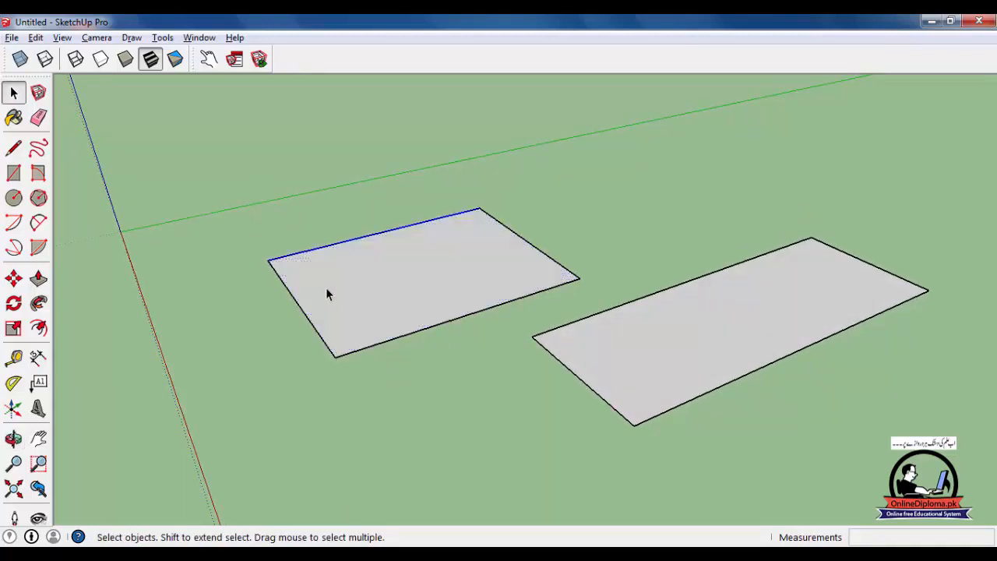
{"action": "left_click", "coordinate": [366, 346]}
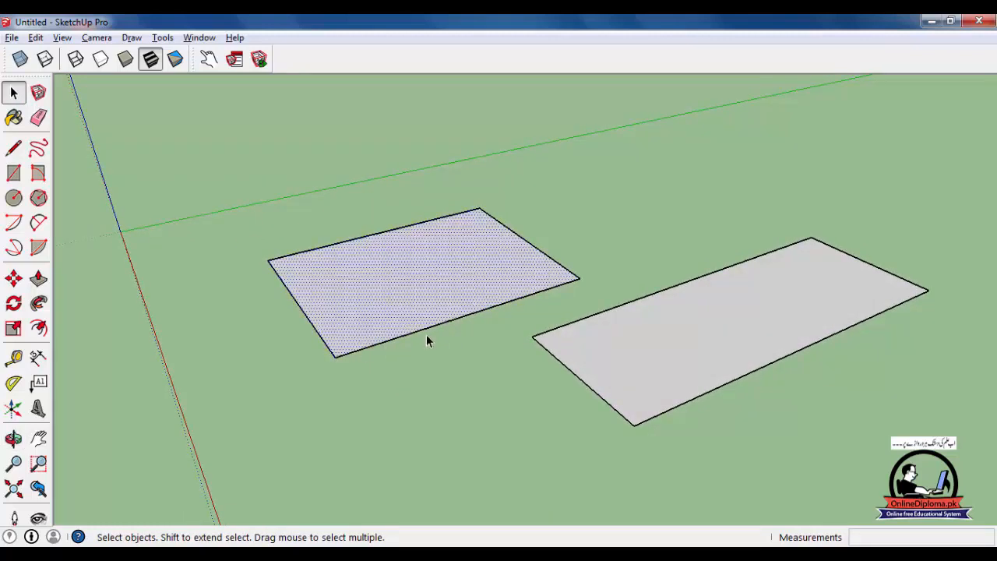
{"action": "left_click", "coordinate": [341, 356]}
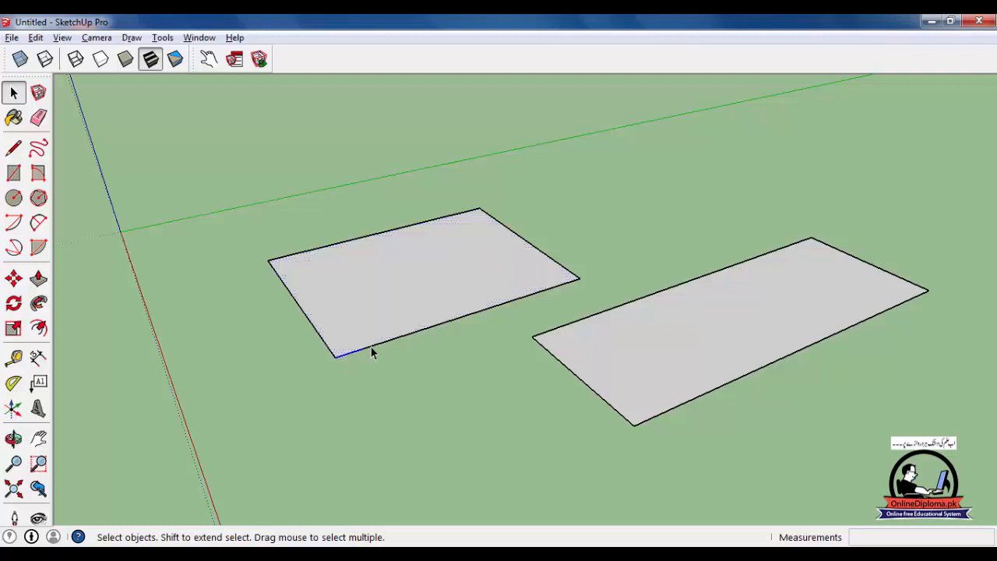
{"action": "left_click", "coordinate": [352, 352]}
{"action": "key", "text": "Delete"}
Redraw the missing segment between the two loose endpoints at the smaller shape's near corner
{"action": "middle_click_drag", "start_coordinate": [361, 363], "coordinate": [362, 366]}
{"action": "left_click", "coordinate": [13, 148]}
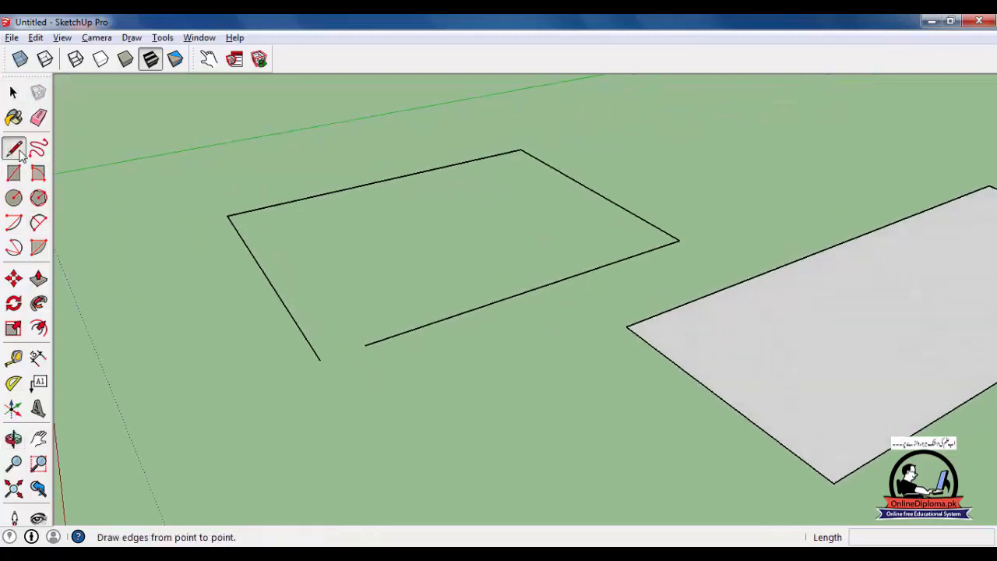
{"action": "left_click", "coordinate": [365, 345]}
{"action": "left_click", "coordinate": [320, 359]}
Reverse the face of the smaller shape after its gap is closed, and clear the selection
{"action": "middle_click_drag", "start_coordinate": [273, 396], "coordinate": [307, 422]}
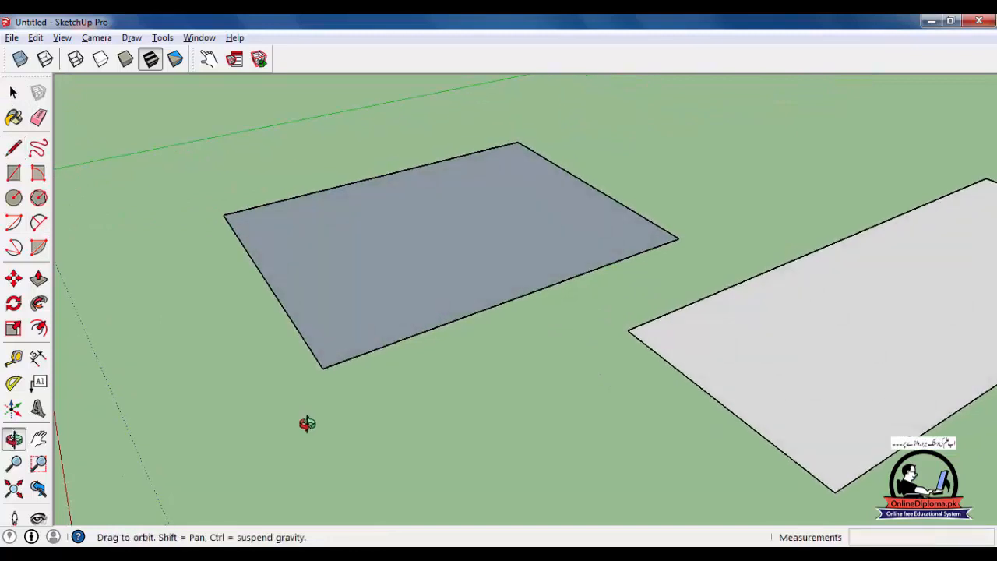
{"action": "key", "text": "space"}
{"action": "left_click", "coordinate": [398, 310]}
{"action": "right_click", "coordinate": [398, 311]}
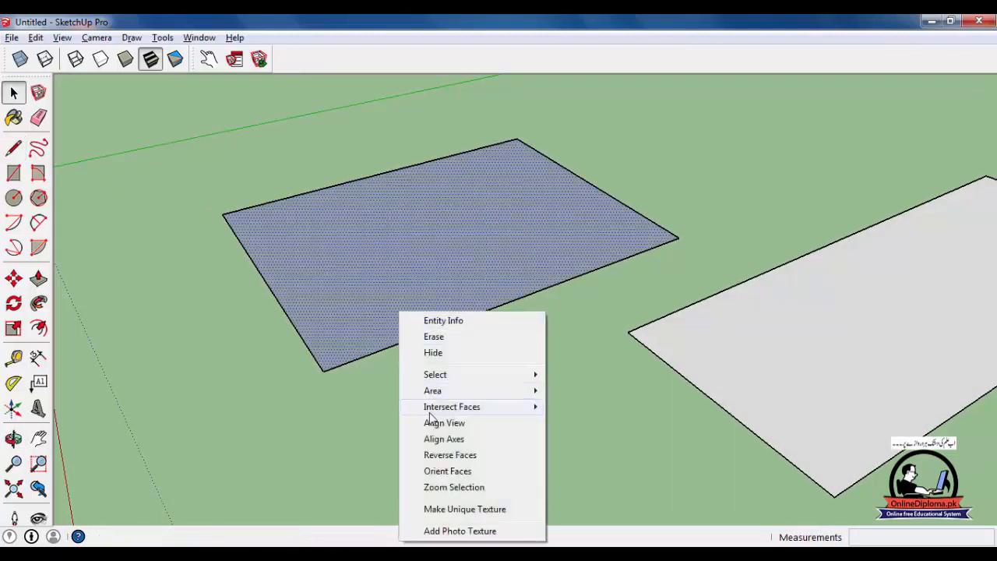
{"action": "left_click", "coordinate": [444, 455]}
{"action": "left_click", "coordinate": [428, 426]}
{"action": "left_click", "coordinate": [379, 352]}
Select the whole smaller shape and examine the edge and face counts in the Model Info statistics, clear of the rectangle
{"action": "middle_click_drag", "start_coordinate": [374, 370], "coordinate": [407, 389]}
{"action": "left_click", "coordinate": [365, 284]}
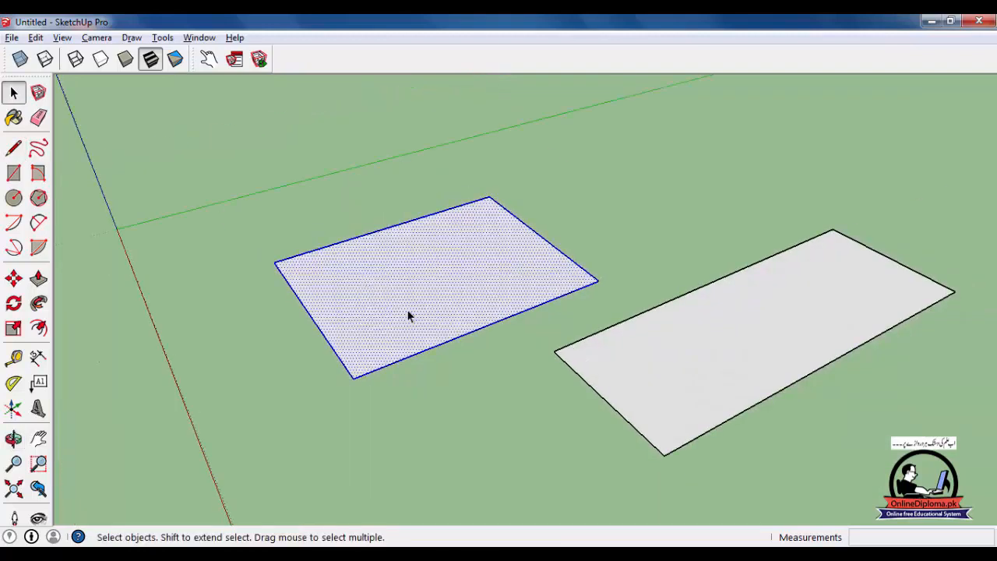
{"action": "left_click", "coordinate": [200, 38]}
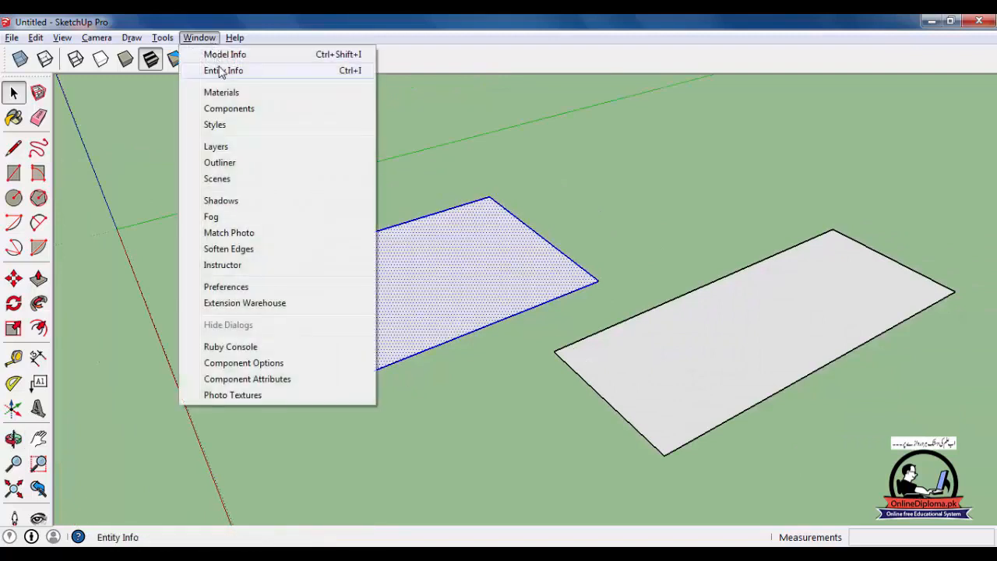
{"action": "left_click", "coordinate": [221, 59]}
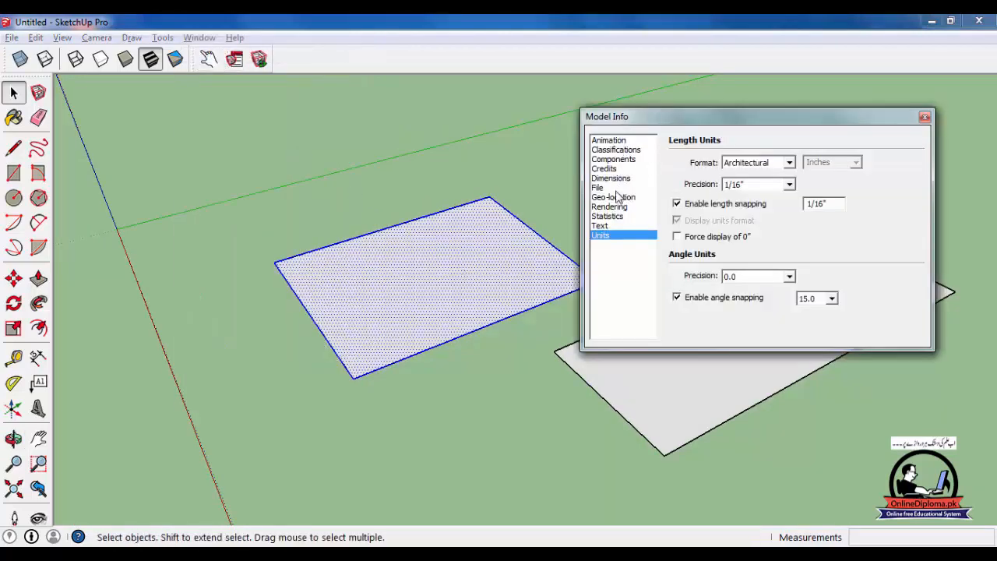
{"action": "left_click", "coordinate": [607, 216]}
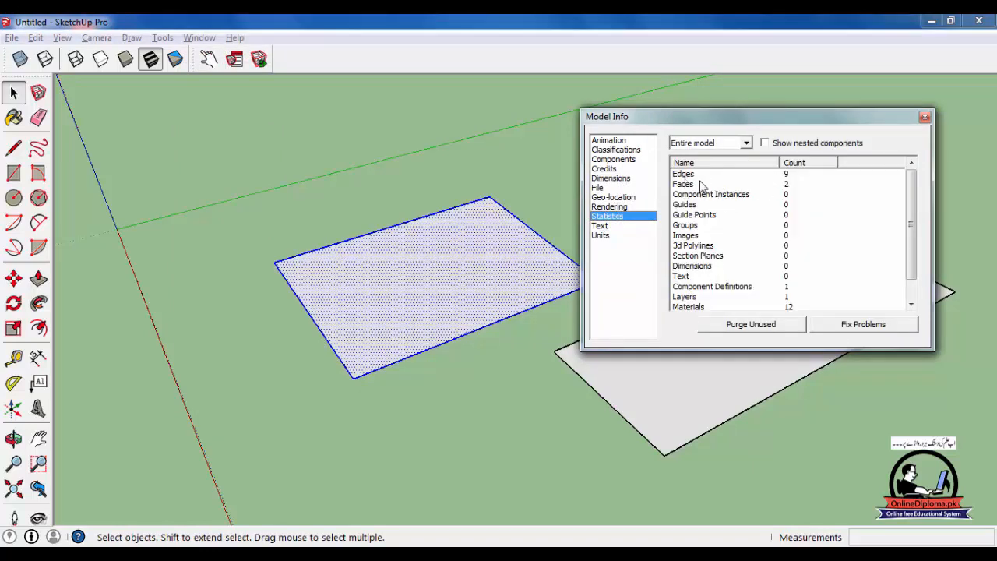
{"action": "left_click_drag", "start_coordinate": [742, 119], "coordinate": [374, 126]}
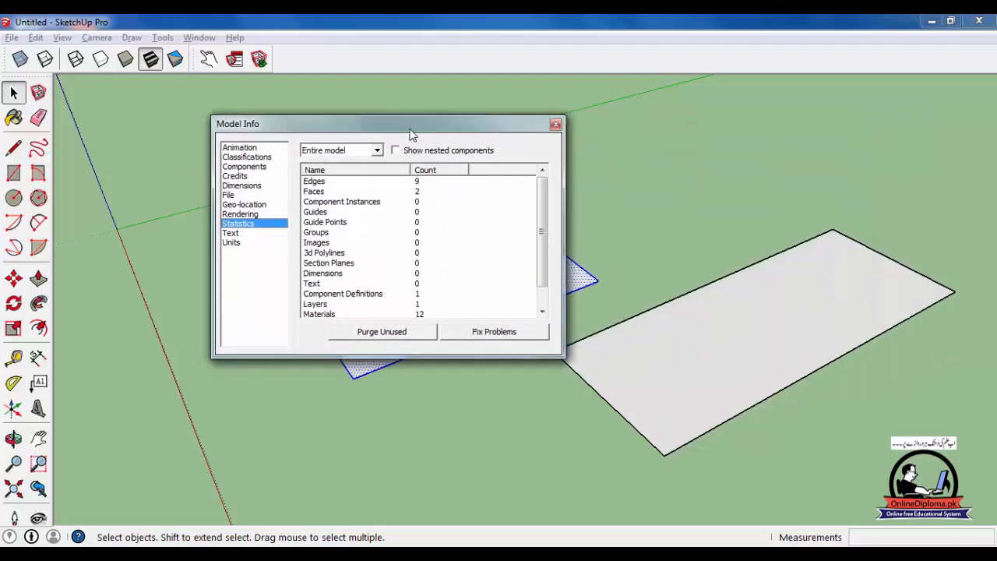
Erase all edges of the larger rectangle and move the Model Info window into the space it occupied
{"action": "left_click", "coordinate": [630, 411]}
{"action": "left_click", "coordinate": [38, 118]}
{"action": "mouse_move", "coordinate": [668, 298]}
{"action": "left_mouse_down"}
{"action": "mouse_move", "coordinate": [636, 371]}
{"action": "mouse_move", "coordinate": [637, 421]}
{"action": "mouse_move", "coordinate": [776, 389]}
{"action": "mouse_move", "coordinate": [904, 256]}
{"action": "left_mouse_up"}
{"action": "left_click_drag", "start_coordinate": [332, 126], "coordinate": [712, 102]}
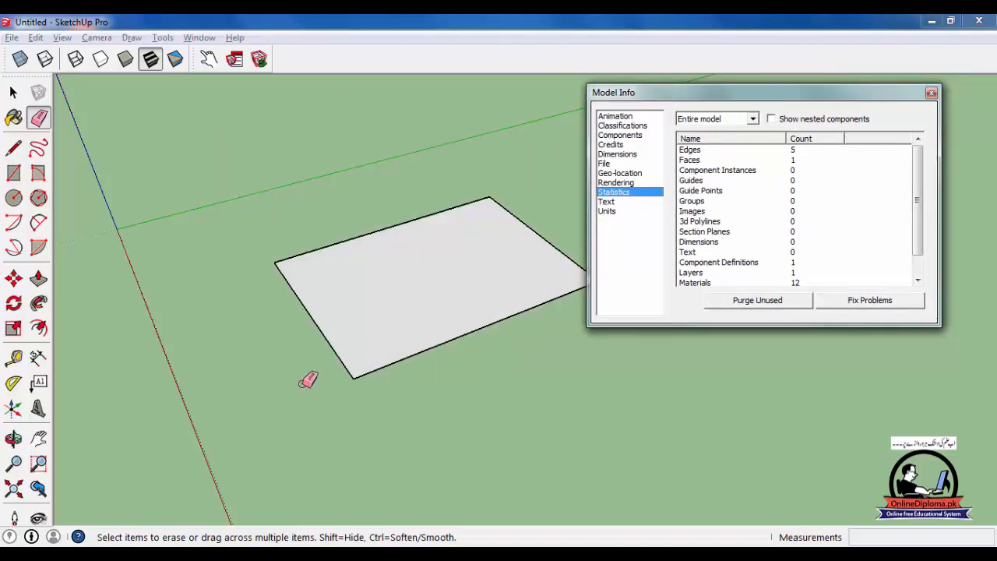
Try to merge the split front edge by drawing a line over it from the near corner to the right corner
{"action": "left_click", "coordinate": [14, 92]}
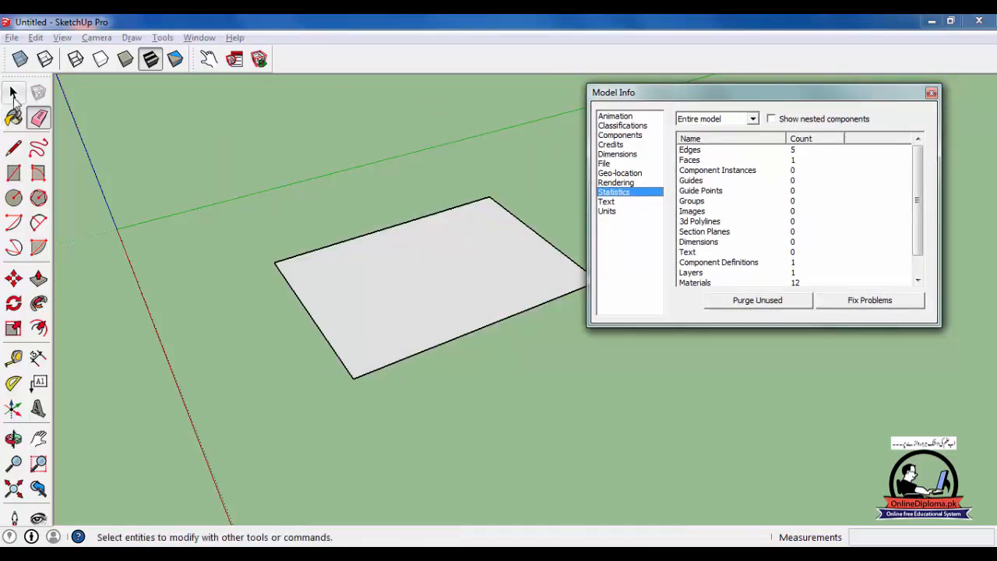
{"action": "left_click", "coordinate": [400, 365]}
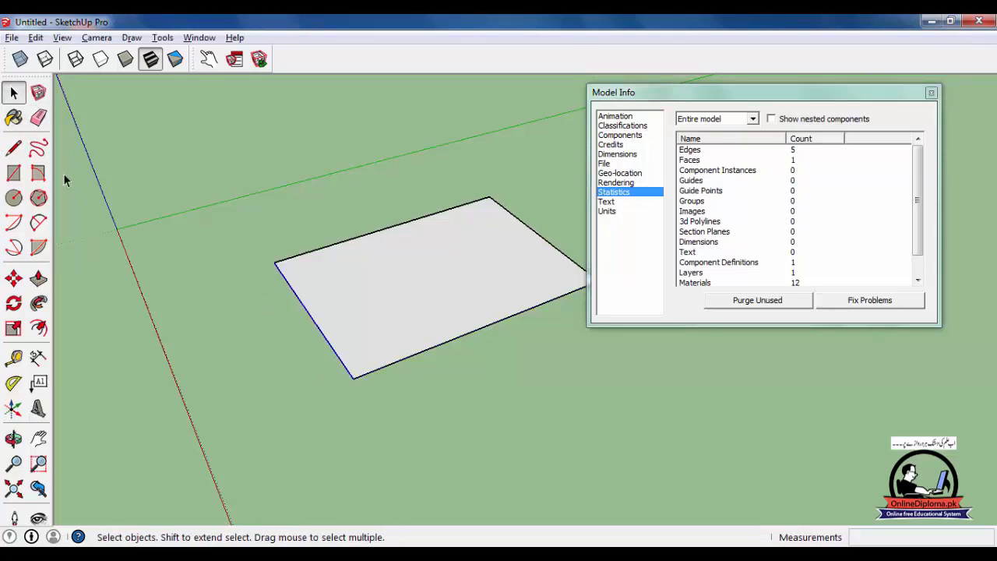
{"action": "left_click", "coordinate": [13, 148]}
{"action": "left_click", "coordinate": [357, 378]}
{"action": "scroll", "coordinate": [362, 380], "scroll_direction": "down", "scroll_amount": 1}
{"action": "middle_click_drag", "start_coordinate": [360, 380], "coordinate": [352, 382]}
{"action": "left_click", "coordinate": [543, 305]}
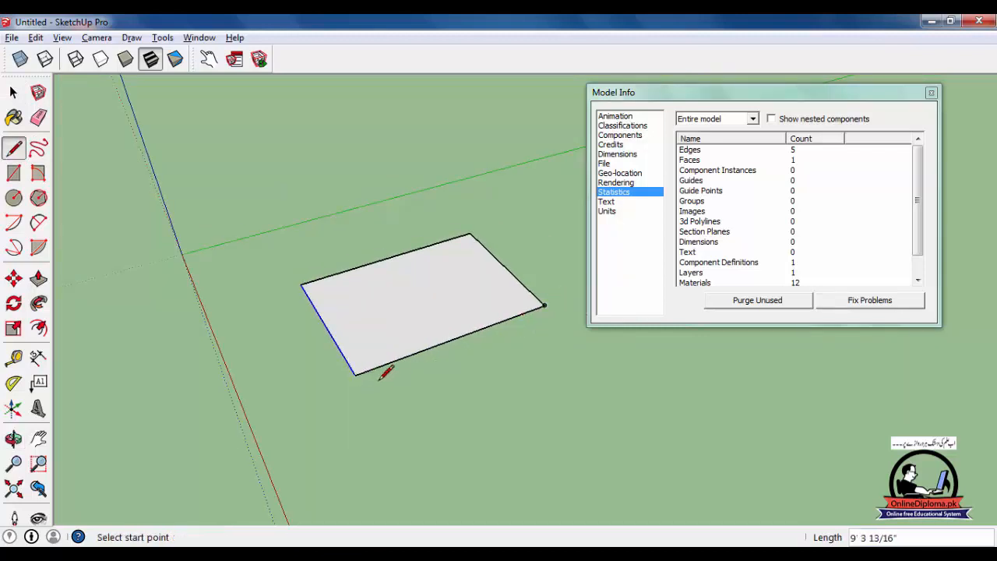
Purge the unused items from the model in the Model Info statistics, and cancel any newly started line
{"action": "left_click", "coordinate": [747, 310]}
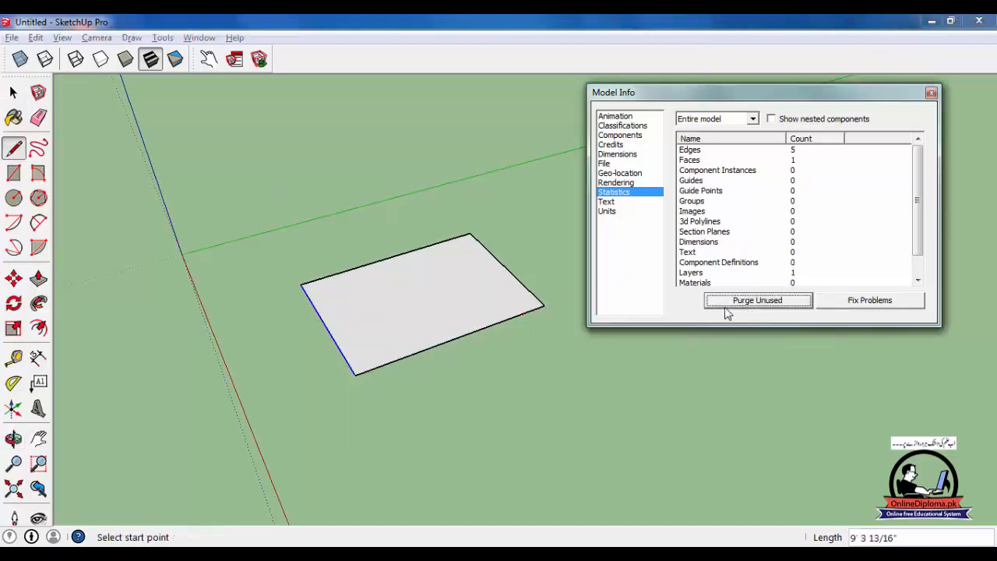
{"action": "left_click", "coordinate": [800, 305]}
{"action": "left_click", "coordinate": [355, 374]}
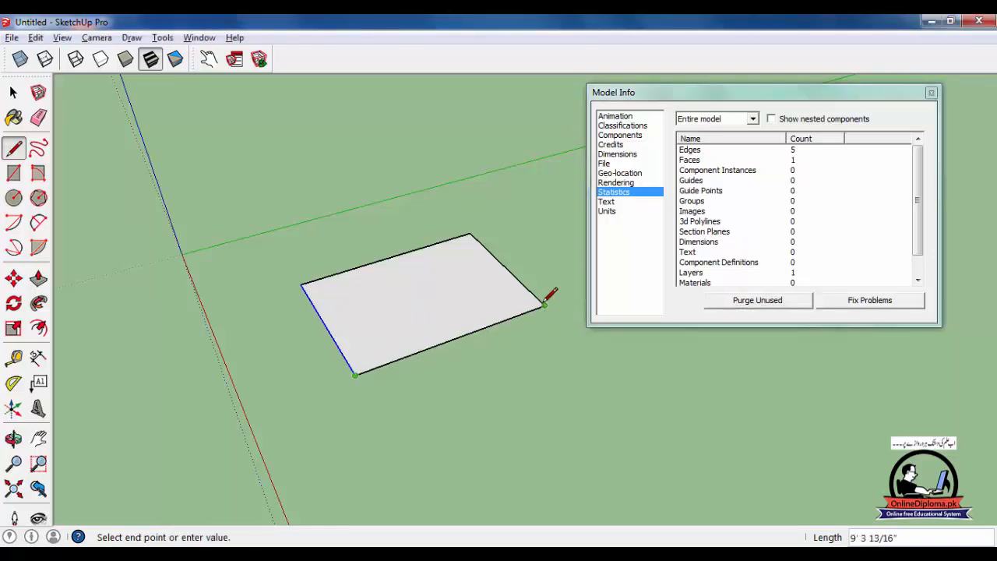
{"action": "key", "text": "Escape"}
{"action": "middle_click_drag", "start_coordinate": [401, 373], "coordinate": [416, 403]}
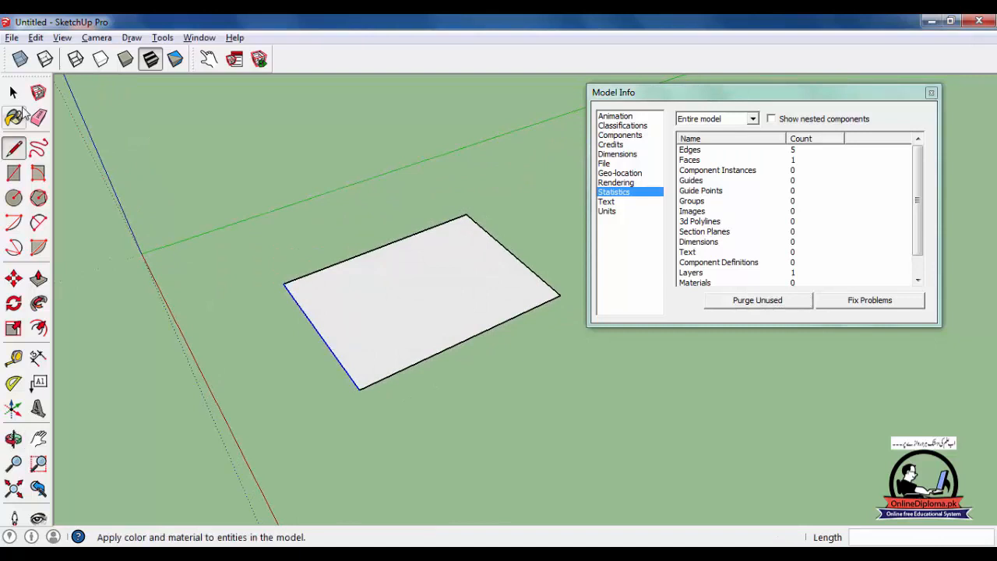
Select the front edge near the rectangle's near corner to check whether it consists of separate segments
{"action": "left_click", "coordinate": [13, 92]}
{"action": "left_click", "coordinate": [394, 369]}
{"action": "scroll", "coordinate": [395, 377], "scroll_direction": "up", "scroll_amount": 2}
{"action": "left_click", "coordinate": [383, 387]}
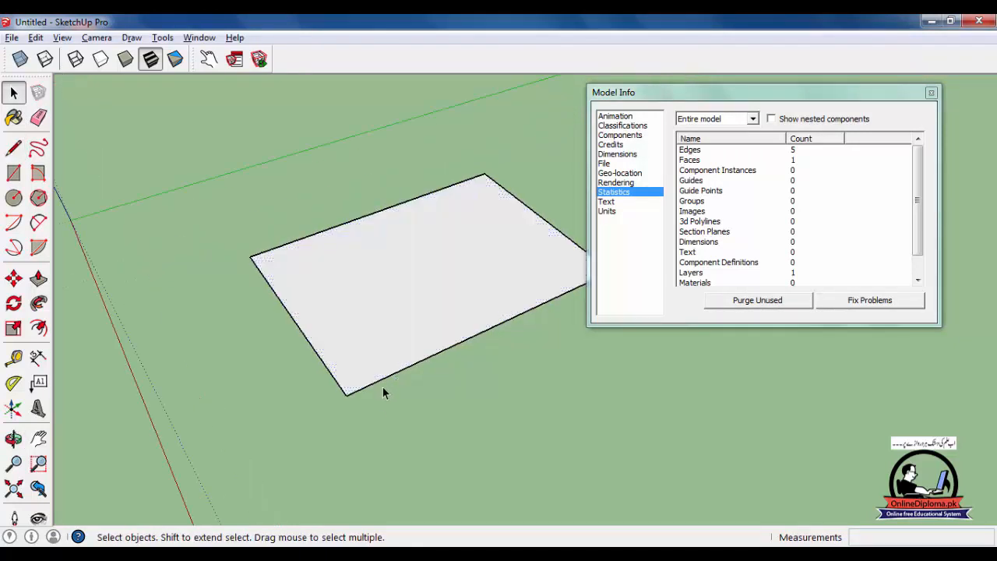
{"action": "left_click", "coordinate": [379, 381]}
{"action": "scroll", "coordinate": [379, 382], "scroll_direction": "up", "scroll_amount": 2}
{"action": "middle_click_drag", "start_coordinate": [382, 396], "coordinate": [378, 403]}
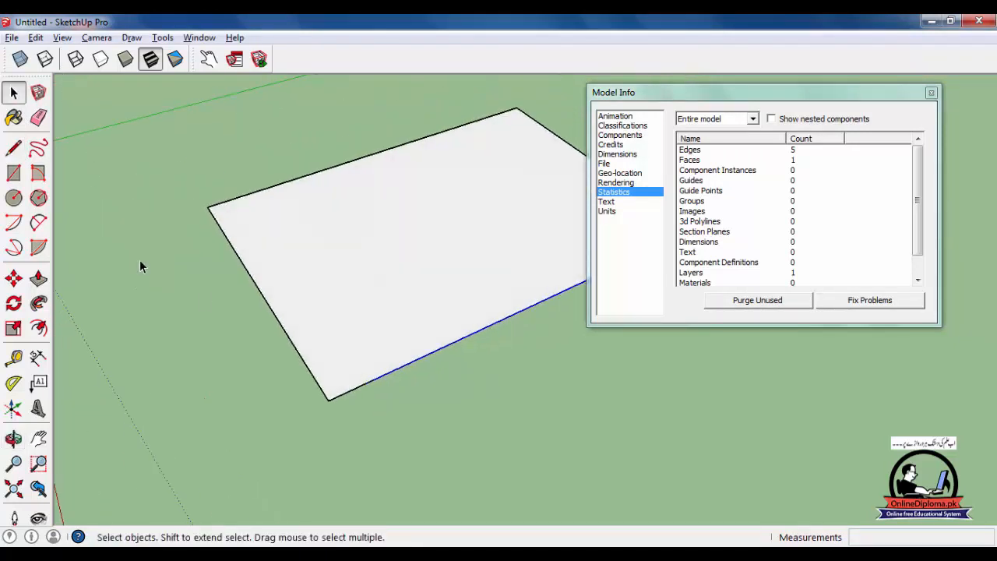
Erase both segments of the rectangle's front edge
{"action": "left_click", "coordinate": [39, 117]}
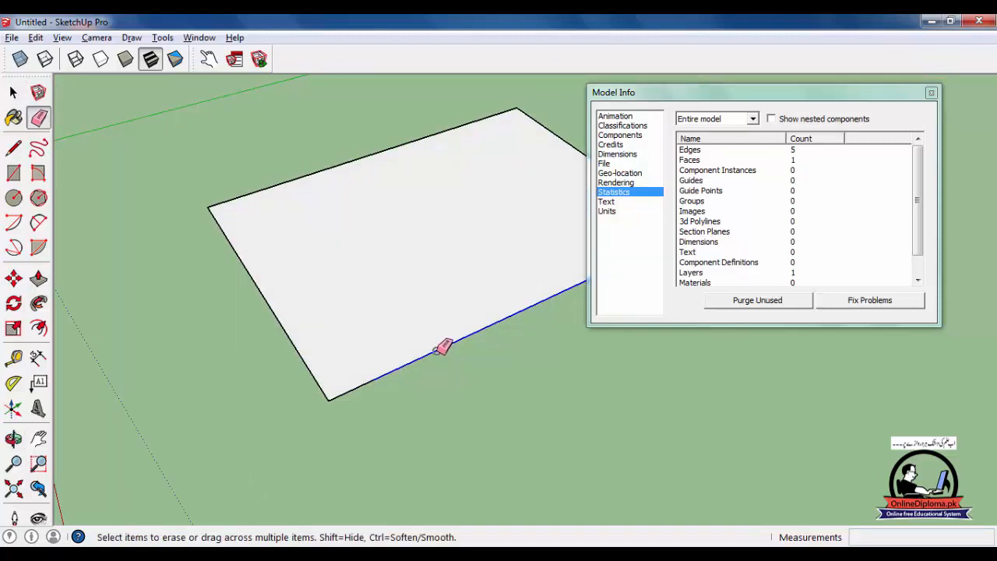
{"action": "left_click", "coordinate": [438, 351]}
{"action": "left_click", "coordinate": [373, 382]}
{"action": "scroll", "coordinate": [367, 379], "scroll_direction": "down", "scroll_amount": 2}
{"action": "mouse_move", "coordinate": [385, 359]}
{"action": "middle_mouse_down"}
{"action": "mouse_move", "coordinate": [311, 361]}
{"action": "mouse_move", "coordinate": [268, 340]}
{"action": "middle_mouse_up"}
Close the open side with a single edge between the two loose front endpoints
{"action": "left_click", "coordinate": [13, 148]}
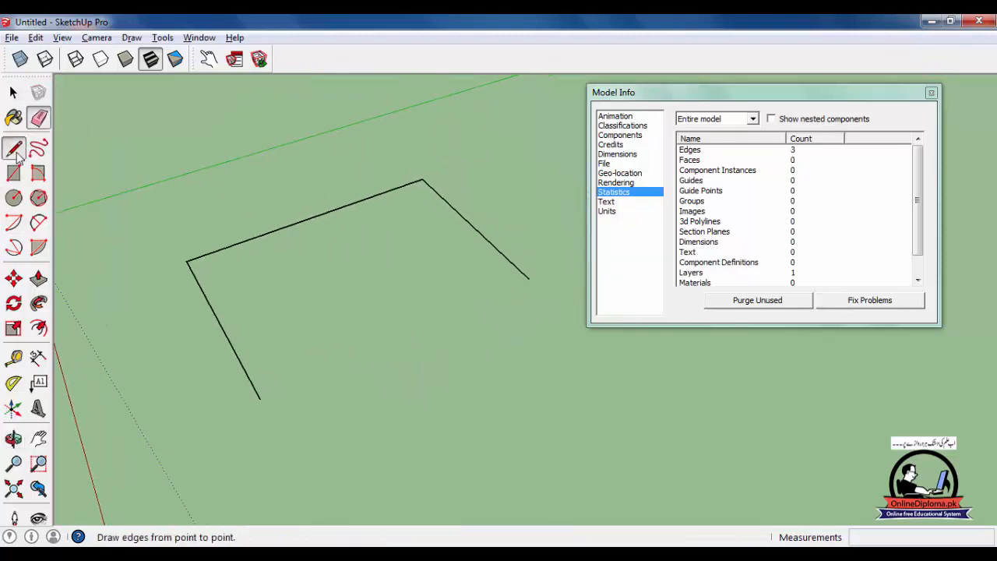
{"action": "left_click", "coordinate": [260, 399]}
{"action": "left_click", "coordinate": [529, 278]}
{"action": "key", "text": "space"}
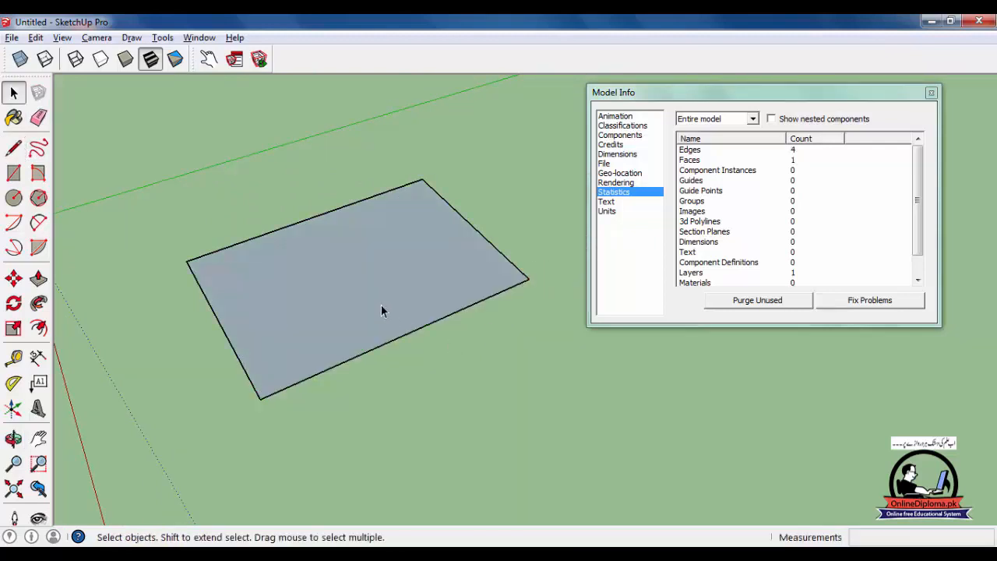
Delete the rectangle's face but keep its edges, and restore it by retracing the front edge corner to corner
{"action": "key", "text": "Delete"}
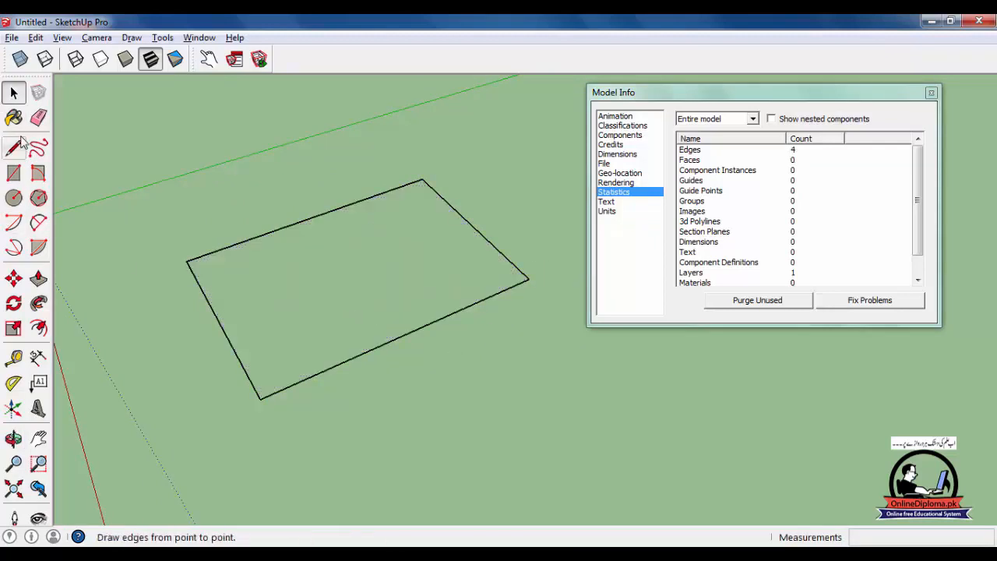
{"action": "left_click", "coordinate": [13, 148]}
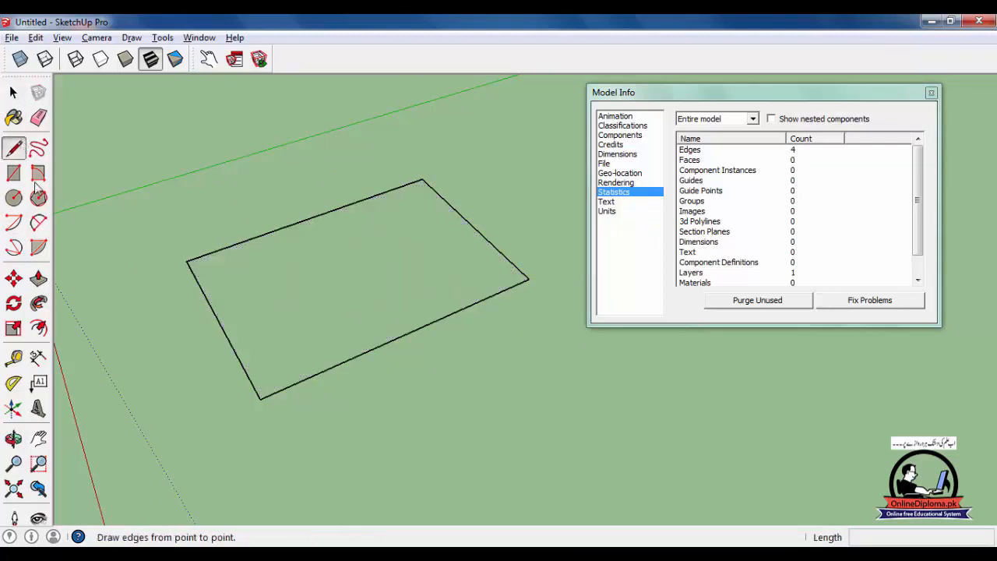
{"action": "left_click", "coordinate": [260, 399]}
{"action": "left_click", "coordinate": [529, 278]}
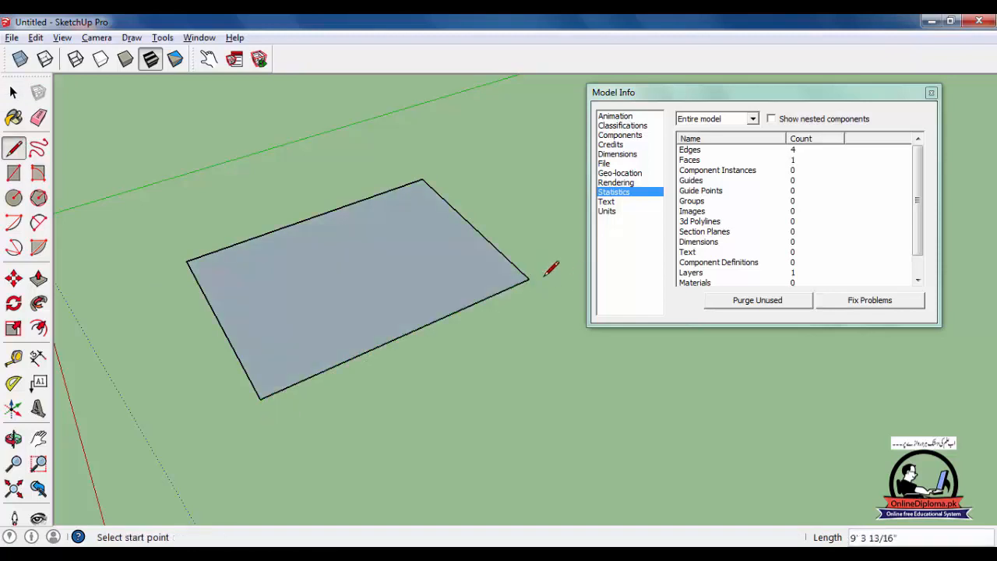
Reverse the restored face of the rectangle
{"action": "key", "text": "space"}
{"action": "left_click", "coordinate": [361, 254]}
{"action": "right_click", "coordinate": [361, 260]}
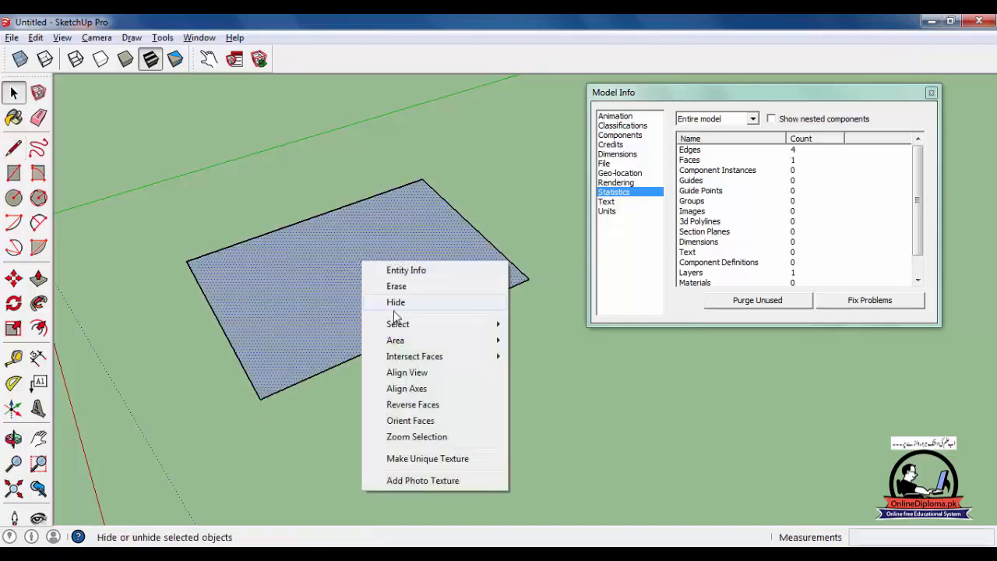
{"action": "left_click", "coordinate": [425, 406]}
Select the front edge, check the edge and face counts in the statistics, and close Model Info
{"action": "left_click", "coordinate": [377, 354]}
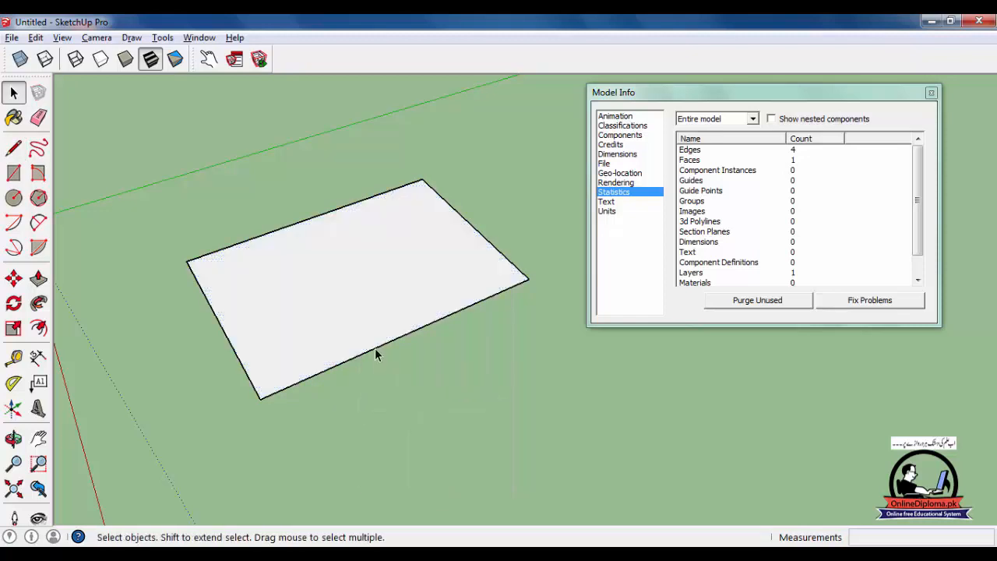
{"action": "left_click", "coordinate": [799, 152]}
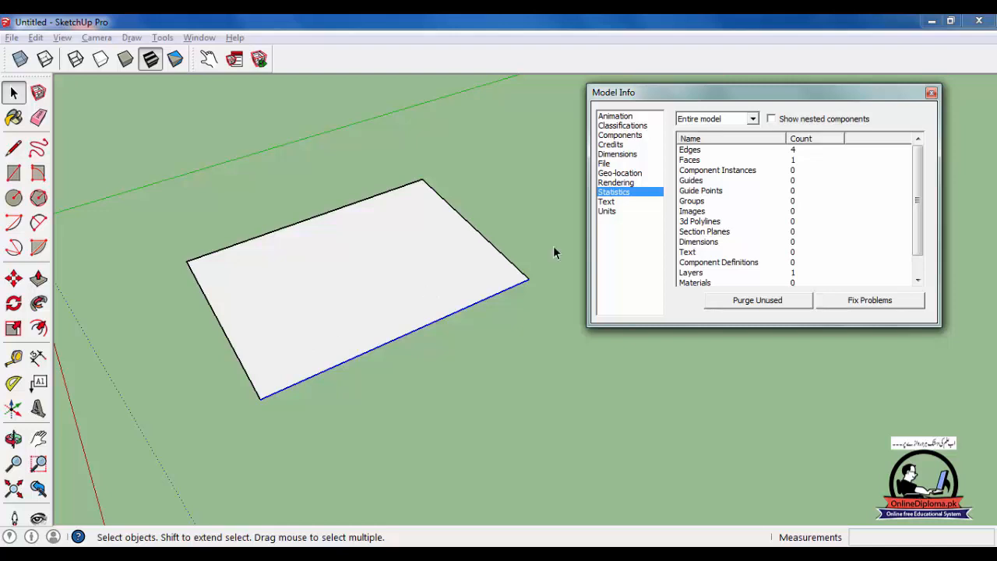
{"action": "left_click", "coordinate": [932, 94]}
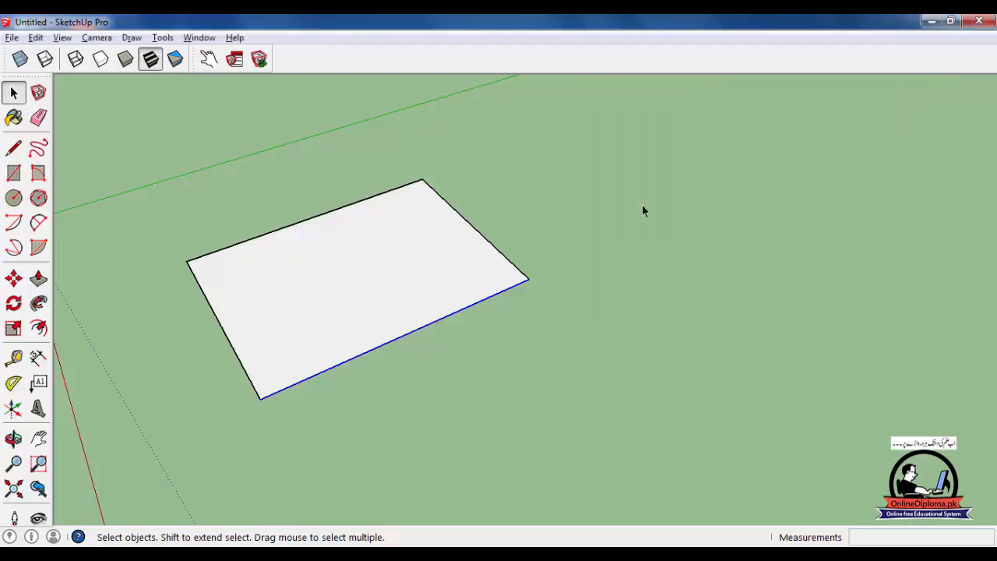
Select the rectangle's face and split it with an edge about 8' 1/4" long from the back edge to the front edge, near the near corner
{"action": "scroll", "coordinate": [326, 379], "scroll_direction": "up", "scroll_amount": 3}
{"action": "middle_click_drag", "start_coordinate": [345, 372], "coordinate": [321, 395]}
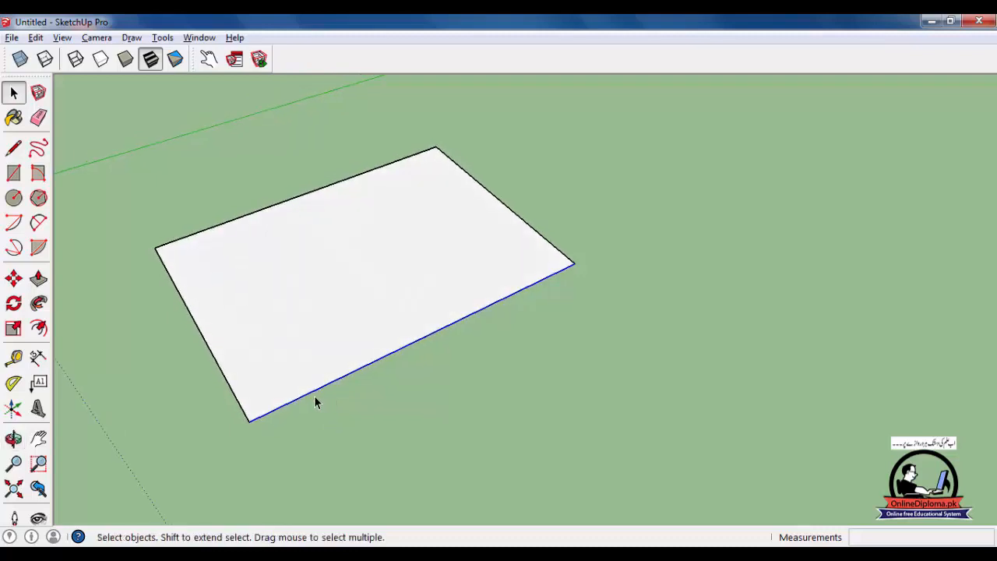
{"action": "scroll", "coordinate": [314, 396], "scroll_direction": "down", "scroll_amount": 2}
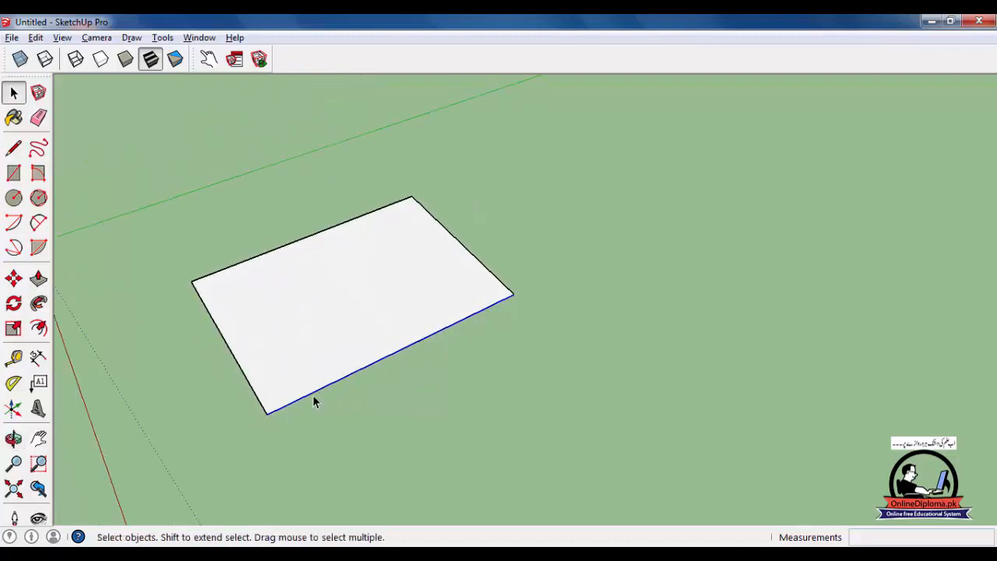
{"action": "scroll", "coordinate": [314, 399], "scroll_direction": "up", "scroll_amount": 1}
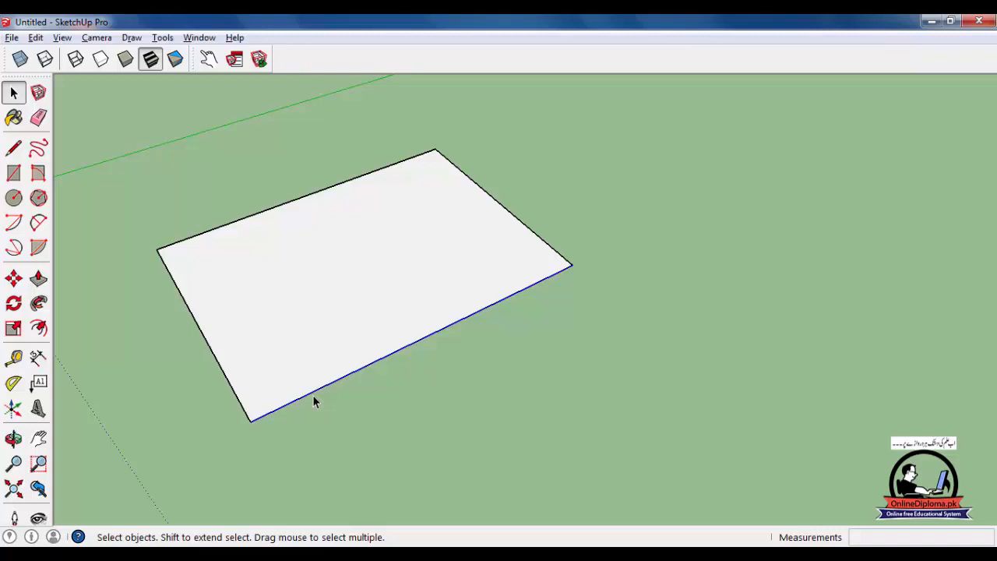
{"action": "scroll", "coordinate": [294, 400], "scroll_direction": "up", "scroll_amount": 1}
{"action": "middle_click_drag", "start_coordinate": [278, 396], "coordinate": [303, 391]}
{"action": "left_click", "coordinate": [385, 224]}
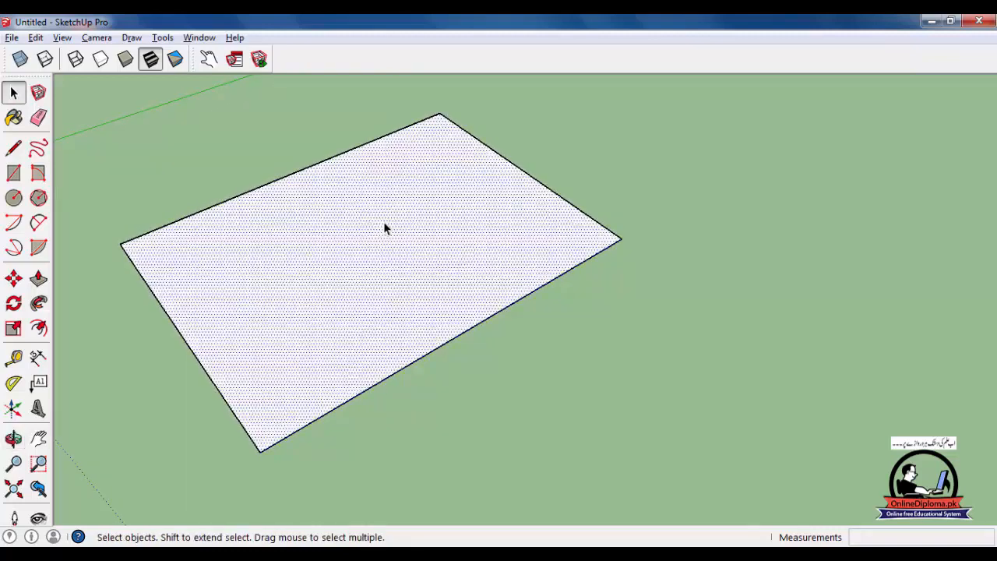
{"action": "left_click", "coordinate": [14, 151]}
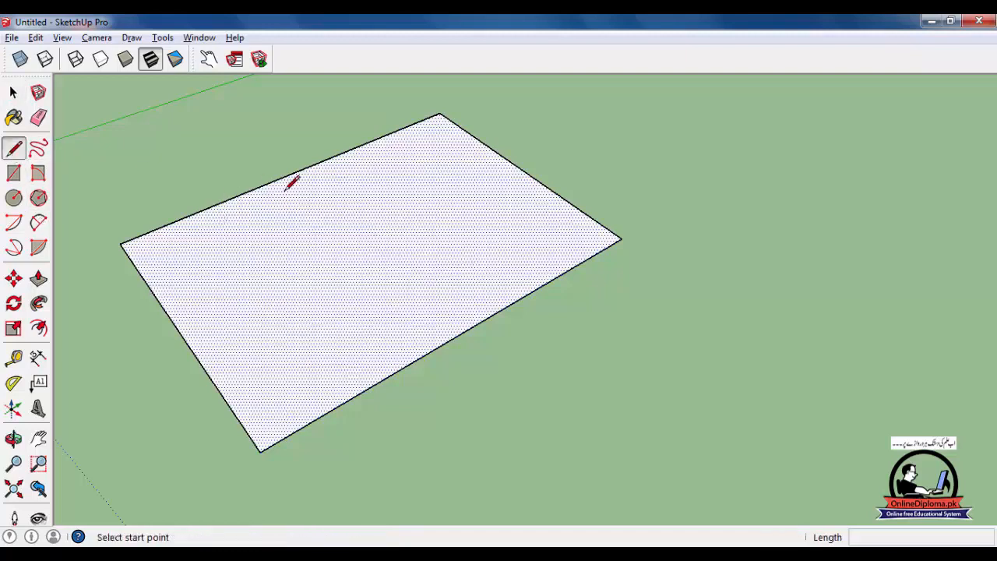
{"action": "left_click", "coordinate": [244, 192]}
{"action": "left_click", "coordinate": [286, 432]}
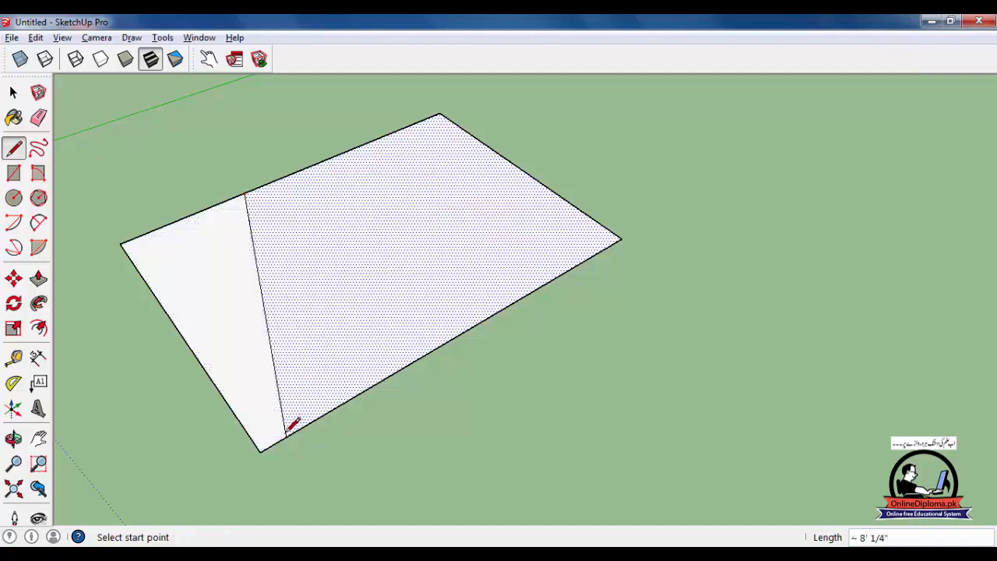
Select the areas on either side of the dividing edge to check that they are separate faces
{"action": "left_click", "coordinate": [13, 92]}
{"action": "left_click", "coordinate": [208, 174]}
{"action": "left_click", "coordinate": [211, 258]}
{"action": "left_click", "coordinate": [352, 238]}
{"action": "left_click", "coordinate": [247, 246]}
{"action": "left_click", "coordinate": [265, 241]}
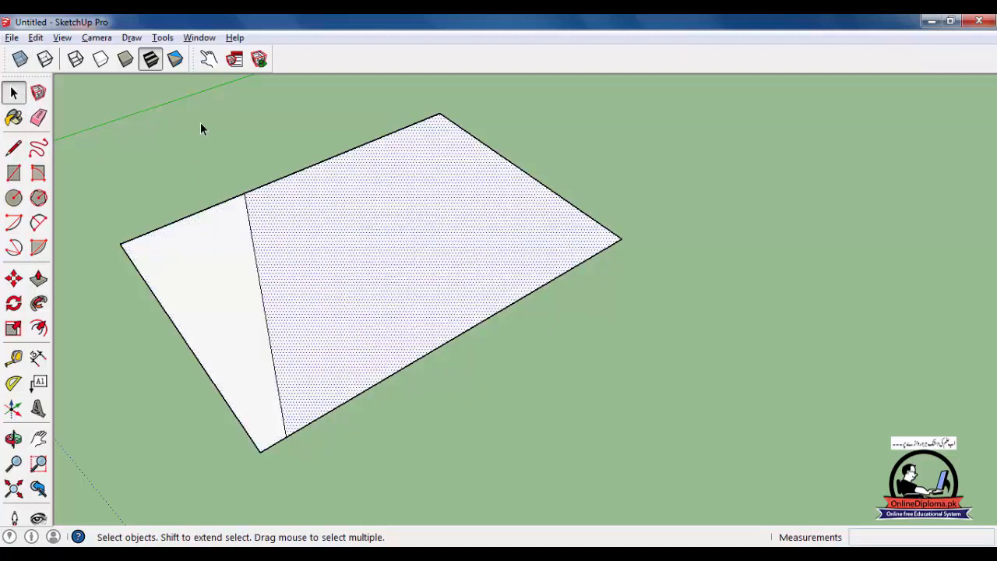
Open the Model Info statistics, compare the edge and face counts with the divided rectangle, and clear the selection
{"action": "left_click", "coordinate": [200, 37]}
{"action": "left_click", "coordinate": [225, 55]}
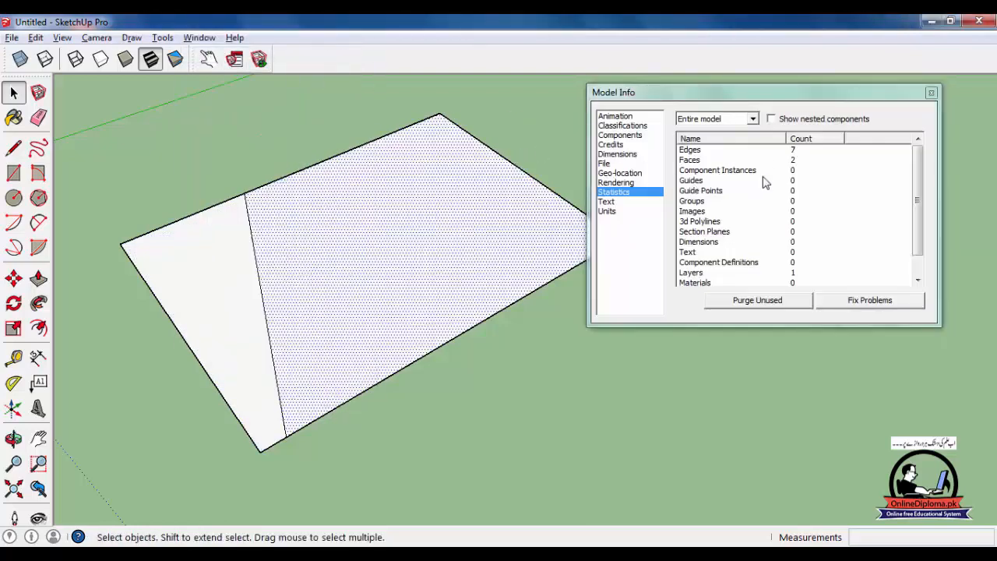
{"action": "left_click", "coordinate": [230, 264]}
{"action": "left_click", "coordinate": [349, 225]}
{"action": "mouse_move", "coordinate": [441, 313]}
{"action": "middle_mouse_down"}
{"action": "mouse_move", "coordinate": [416, 381]}
{"action": "mouse_move", "coordinate": [429, 425]}
{"action": "middle_mouse_up"}
{"action": "left_click", "coordinate": [384, 400]}
Split the larger face with a second edge about 7' 7 7/16" long, running diagonally from the back edge to the front edge
{"action": "left_click", "coordinate": [17, 148]}
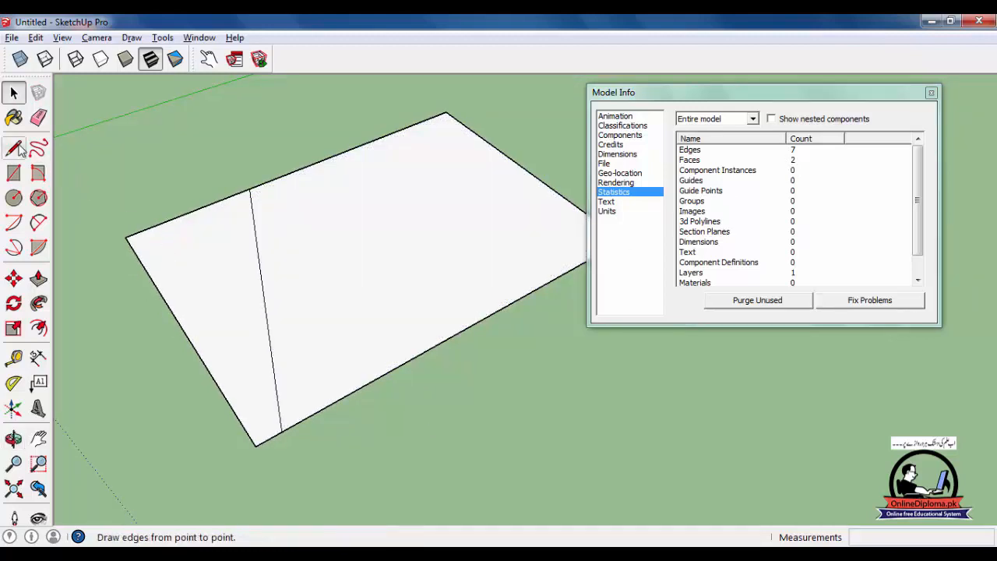
{"action": "left_click", "coordinate": [316, 162]}
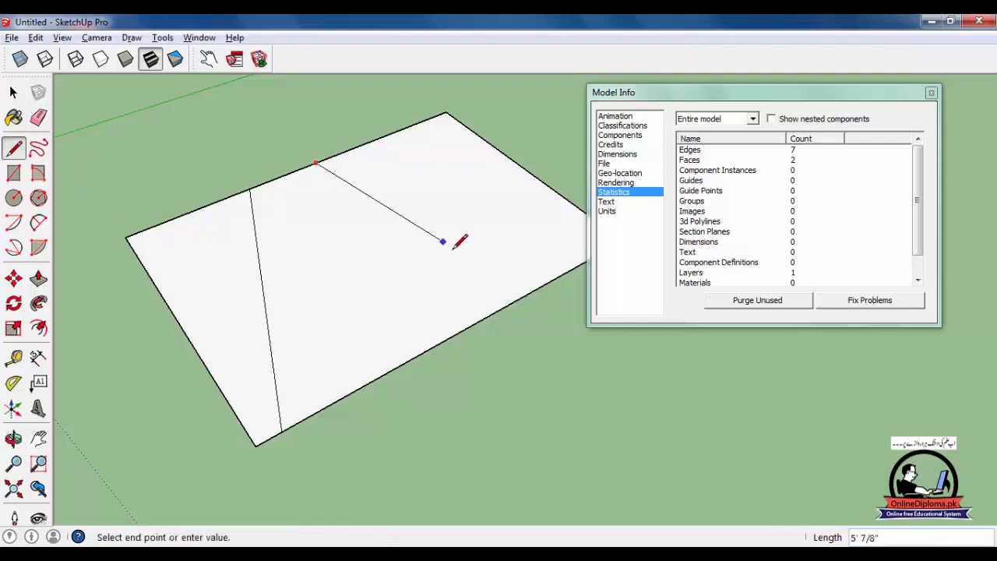
{"action": "left_click", "coordinate": [507, 305]}
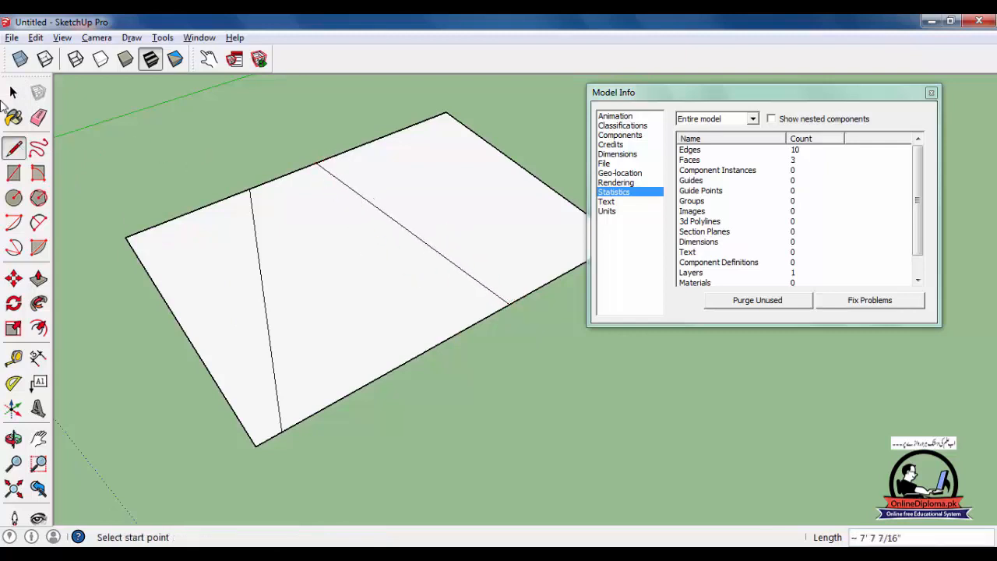
Select each part of the twice-divided rectangle in turn and compare the faces with the count in the statistics
{"action": "left_click", "coordinate": [12, 92]}
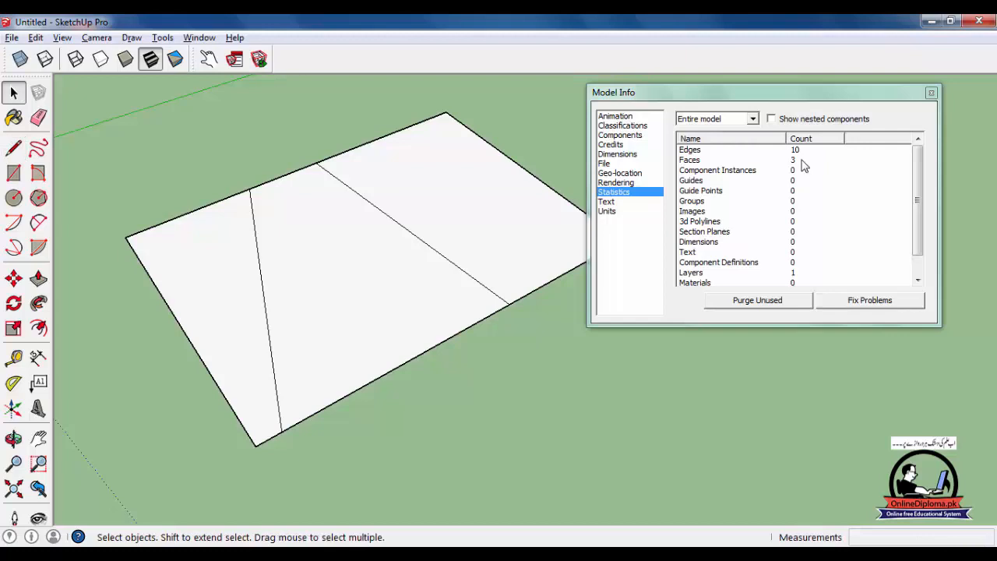
{"action": "left_click", "coordinate": [441, 269]}
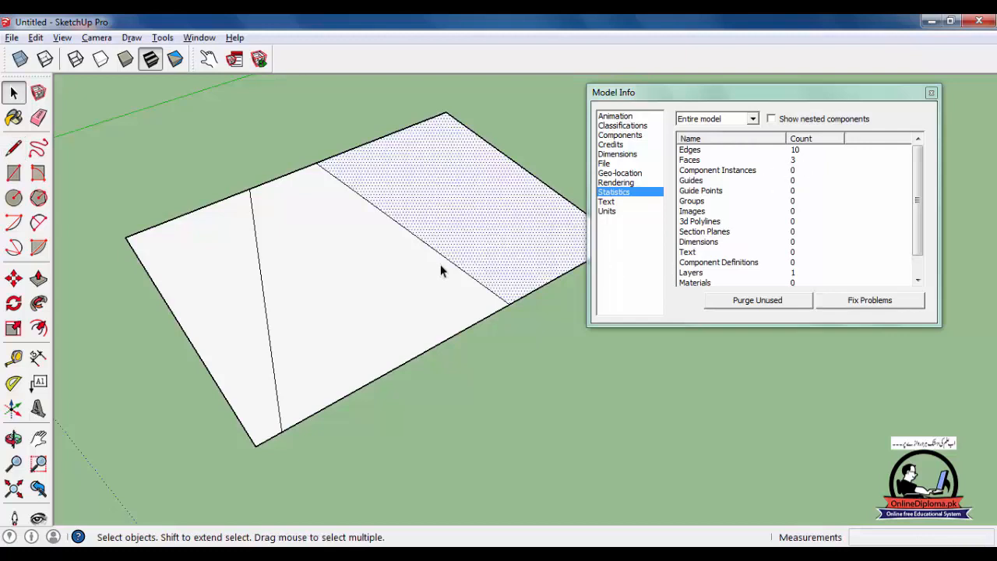
{"action": "left_click", "coordinate": [290, 296]}
{"action": "left_click", "coordinate": [222, 272]}
{"action": "left_click", "coordinate": [472, 212]}
{"action": "left_click", "coordinate": [348, 262]}
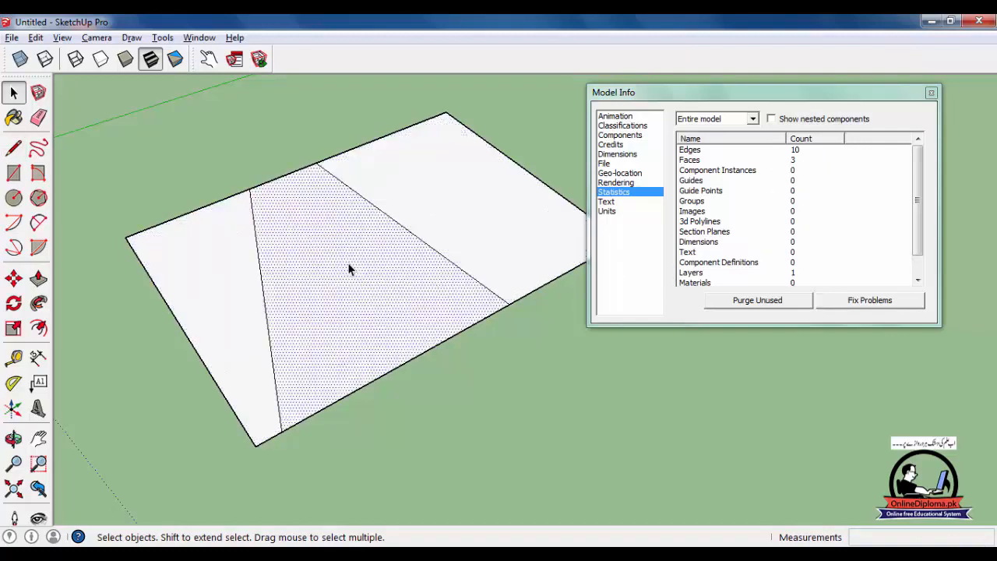
{"action": "left_click", "coordinate": [218, 267]}
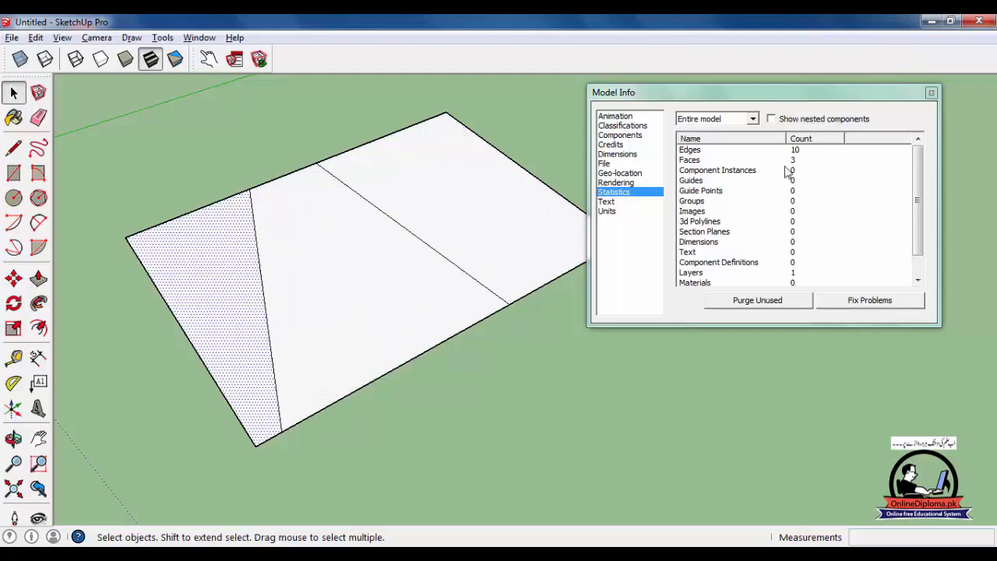
{"action": "left_click", "coordinate": [337, 253]}
{"action": "left_click", "coordinate": [460, 226]}
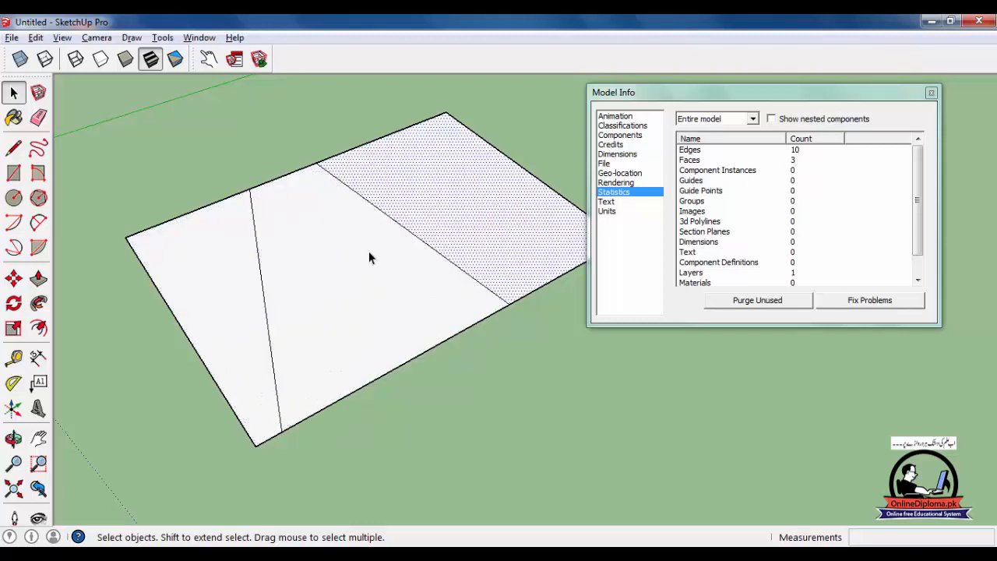
Connect the two dividing edges with a third edge about 3' 9 1/8" long, splitting the middle face
{"action": "left_click", "coordinate": [13, 148]}
{"action": "left_click", "coordinate": [264, 300]}
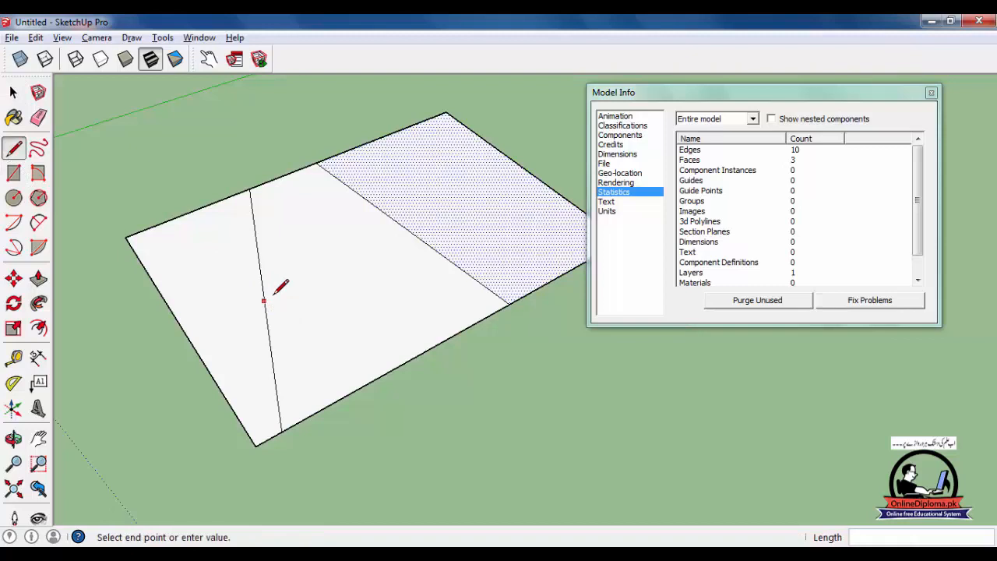
{"action": "left_click", "coordinate": [401, 225]}
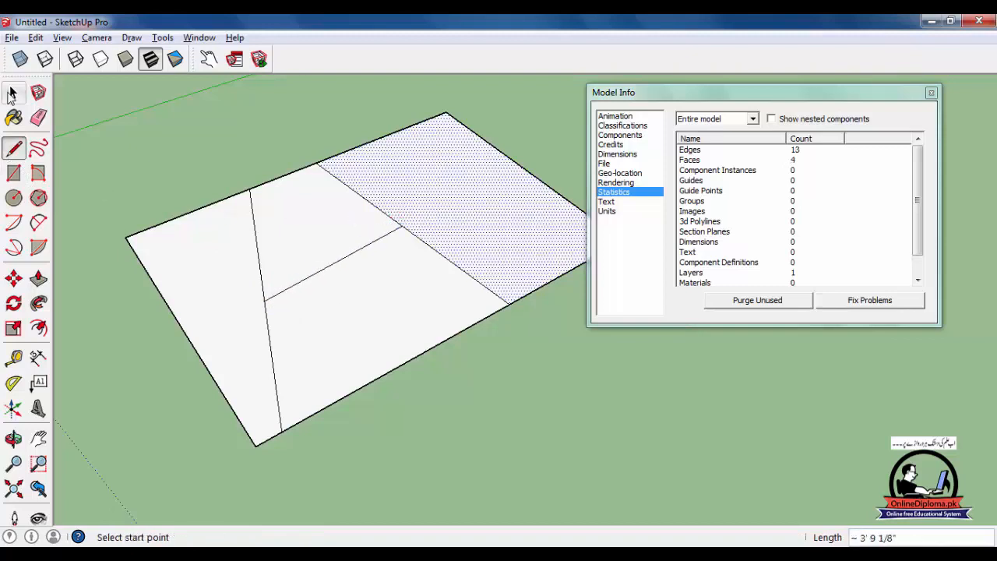
{"action": "left_click", "coordinate": [13, 93]}
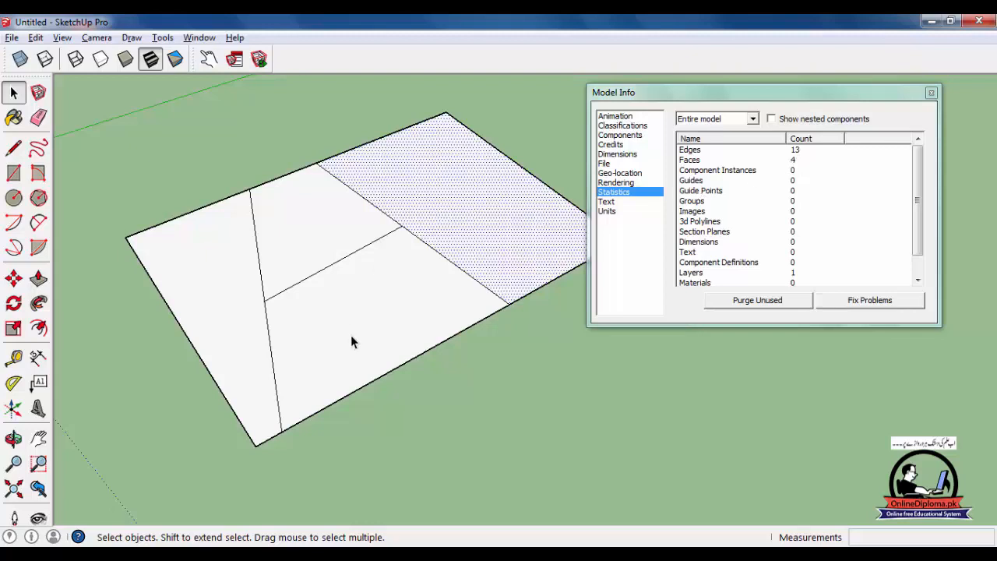
Erase all three dividing edges inside the rectangle so that it is a single face again
{"action": "left_click", "coordinate": [38, 117]}
{"action": "mouse_move", "coordinate": [278, 285]}
{"action": "left_mouse_down"}
{"action": "mouse_move", "coordinate": [267, 290]}
{"action": "mouse_move", "coordinate": [282, 289]}
{"action": "left_mouse_up"}
{"action": "left_click", "coordinate": [282, 289]}
{"action": "left_click", "coordinate": [414, 232]}
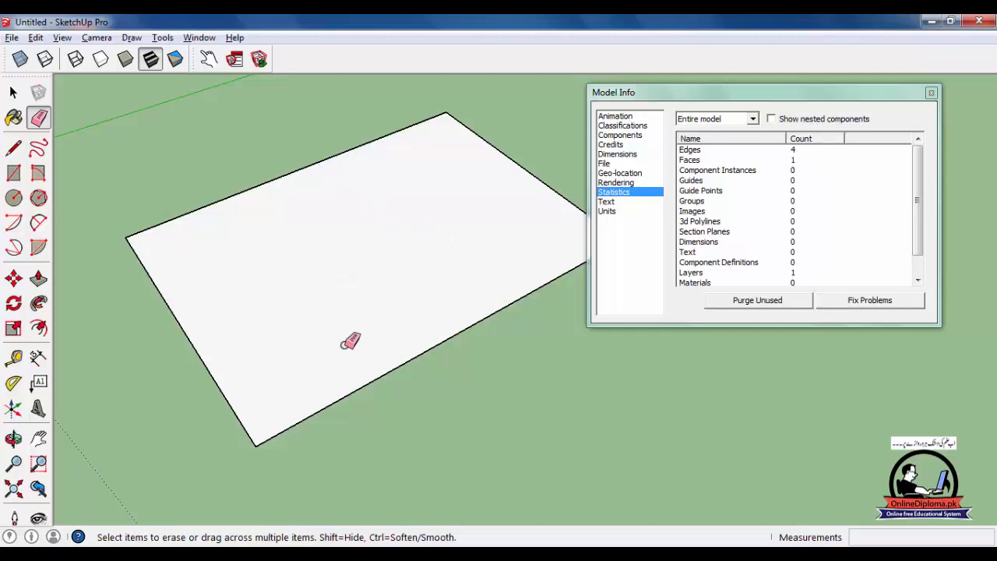
Draw a straight diagonal line across the rectangle, starting beyond its back edge and ending beyond its front edge
{"action": "key", "text": "l"}
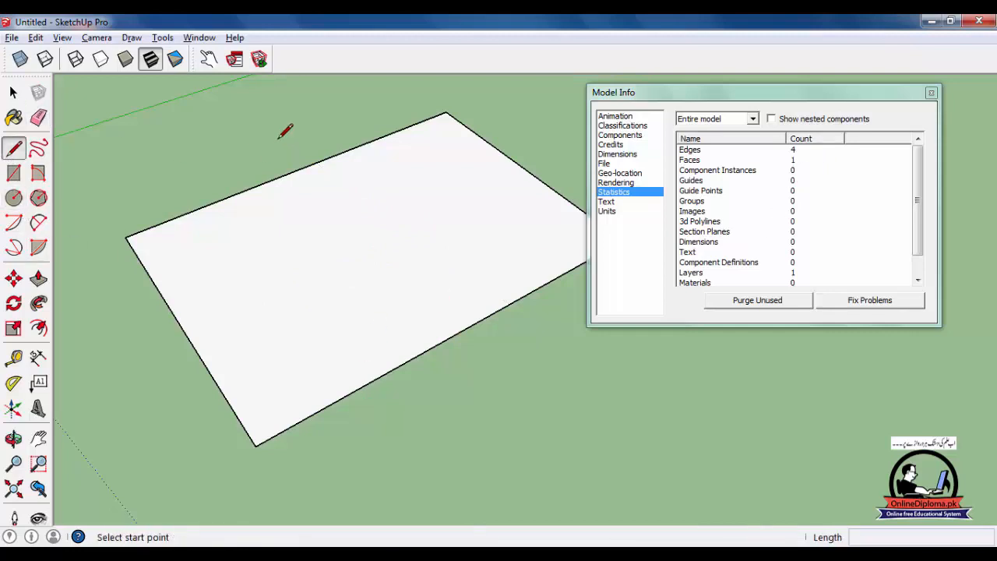
{"action": "left_click", "coordinate": [277, 141]}
{"action": "left_click", "coordinate": [434, 432]}
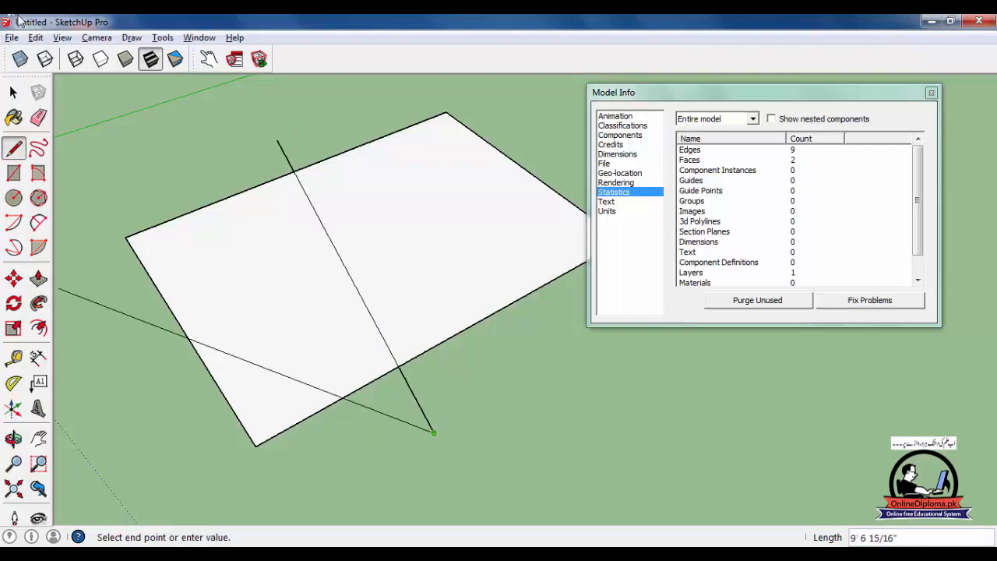
{"action": "left_click", "coordinate": [14, 93]}
Select the areas on both sides of the overshooting line to check that they are separate faces
{"action": "left_click", "coordinate": [290, 304]}
{"action": "left_click", "coordinate": [438, 264]}
{"action": "left_click", "coordinate": [317, 299]}
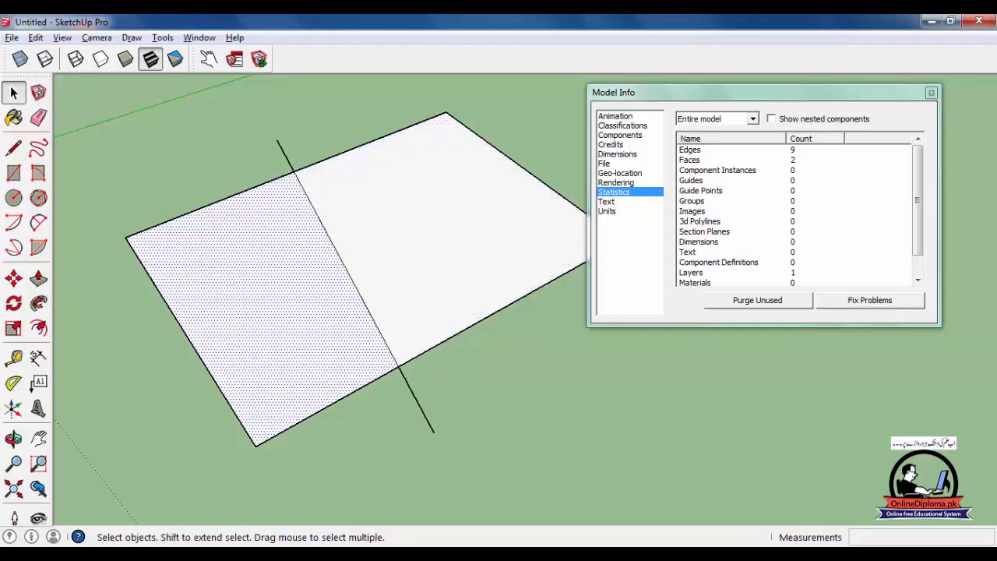
Erase the line's segment inside the rectangle and select the leftover stubs and boundary edge parts to inspect where the edges are split
{"action": "left_click", "coordinate": [39, 117]}
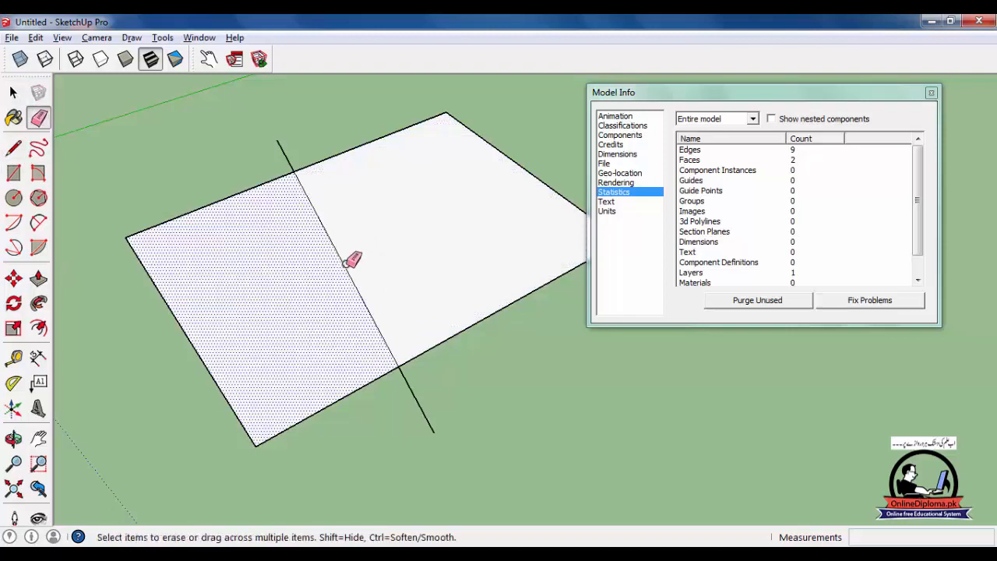
{"action": "left_click", "coordinate": [340, 250]}
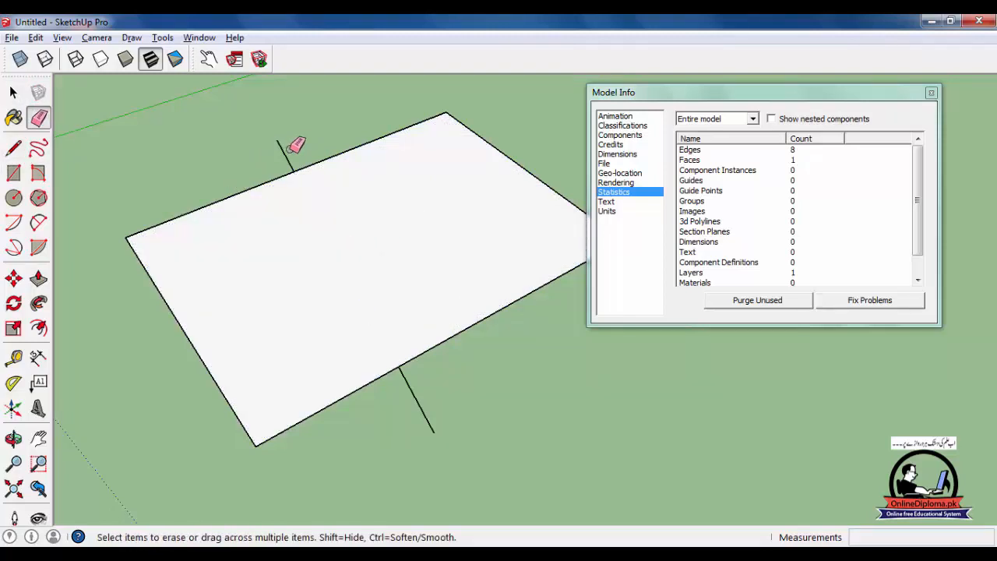
{"action": "left_click", "coordinate": [14, 92]}
{"action": "left_click", "coordinate": [285, 162]}
{"action": "left_click", "coordinate": [318, 164]}
{"action": "left_click", "coordinate": [289, 171]}
{"action": "left_click", "coordinate": [294, 172]}
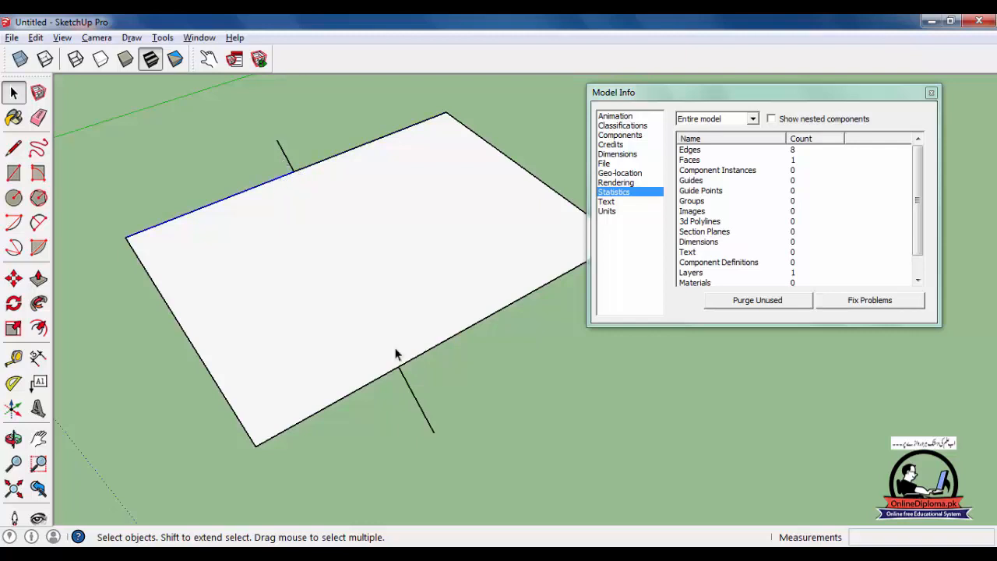
{"action": "left_click", "coordinate": [355, 391]}
{"action": "left_click", "coordinate": [410, 402]}
Erase the stub beyond the rectangle's front edge and select that edge to check whether it is one piece
{"action": "left_click", "coordinate": [39, 118]}
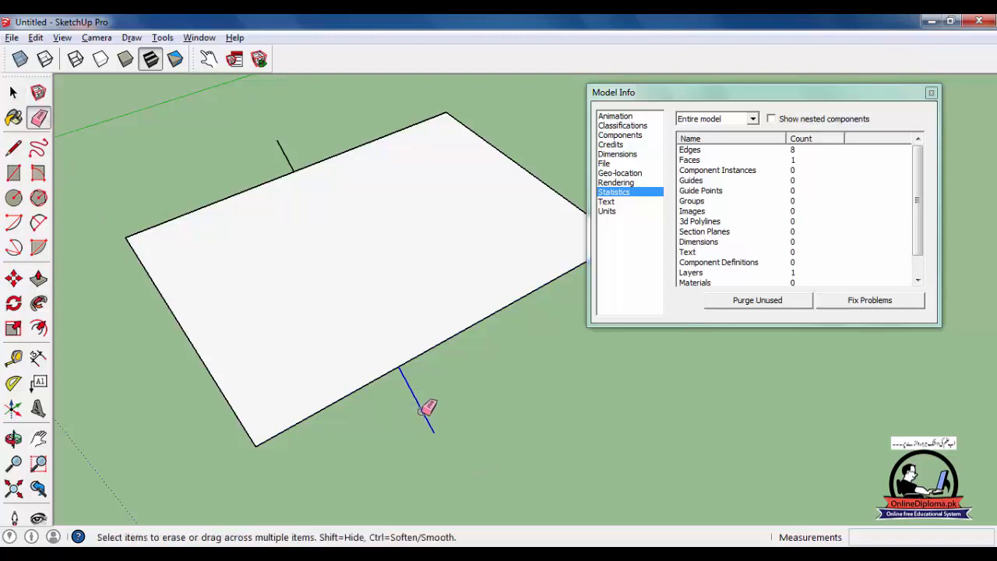
{"action": "left_click", "coordinate": [422, 411]}
{"action": "left_click", "coordinate": [13, 92]}
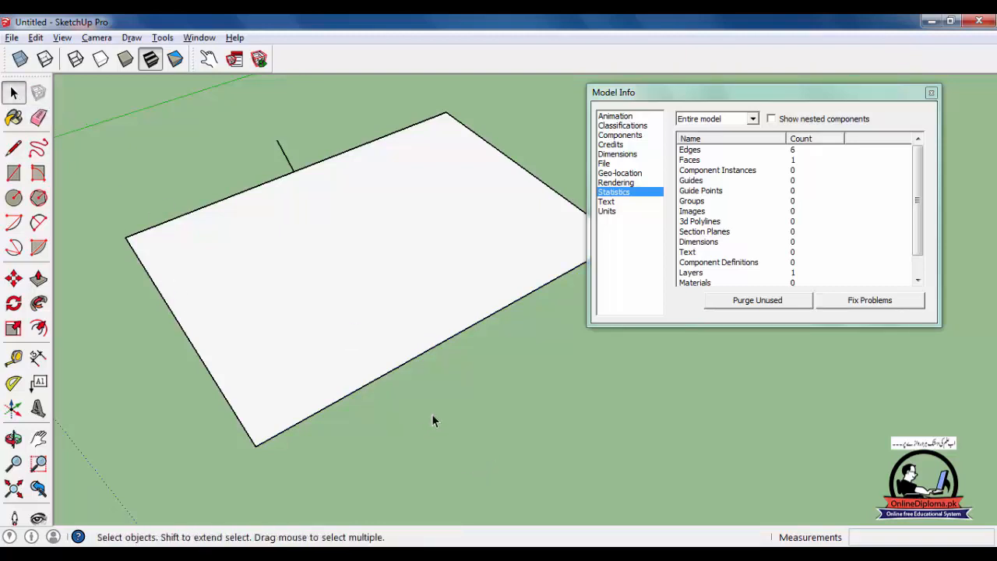
{"action": "left_click", "coordinate": [416, 357]}
Erase the remaining stub beyond the rectangle's back edge and close the Model Info window
{"action": "left_click", "coordinate": [39, 118]}
{"action": "left_click", "coordinate": [282, 151]}
{"action": "mouse_move", "coordinate": [450, 334]}
{"action": "middle_mouse_down"}
{"action": "mouse_move", "coordinate": [452, 352]}
{"action": "mouse_move", "coordinate": [425, 372]}
{"action": "mouse_move", "coordinate": [442, 346]}
{"action": "middle_mouse_up"}
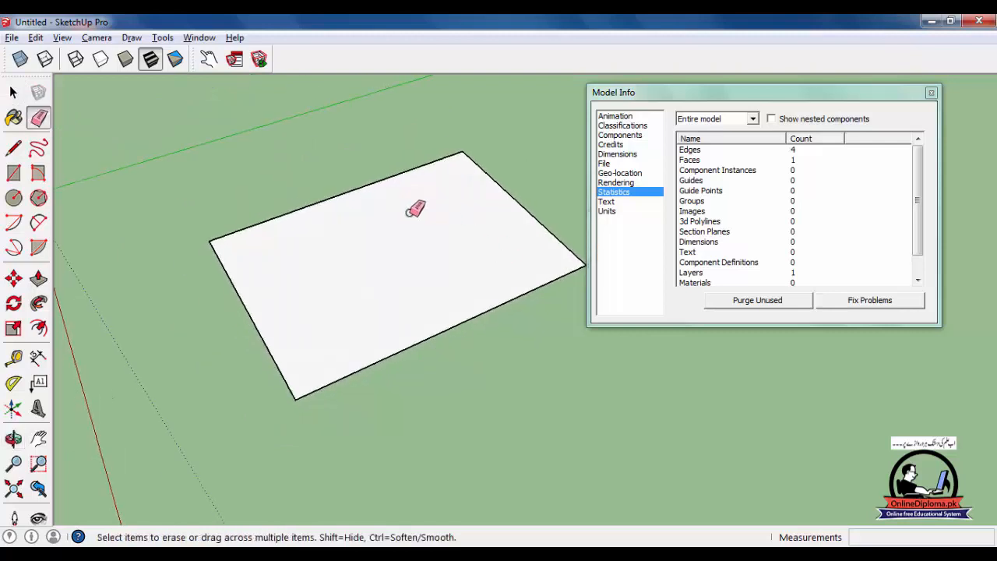
{"action": "left_click", "coordinate": [931, 93]}
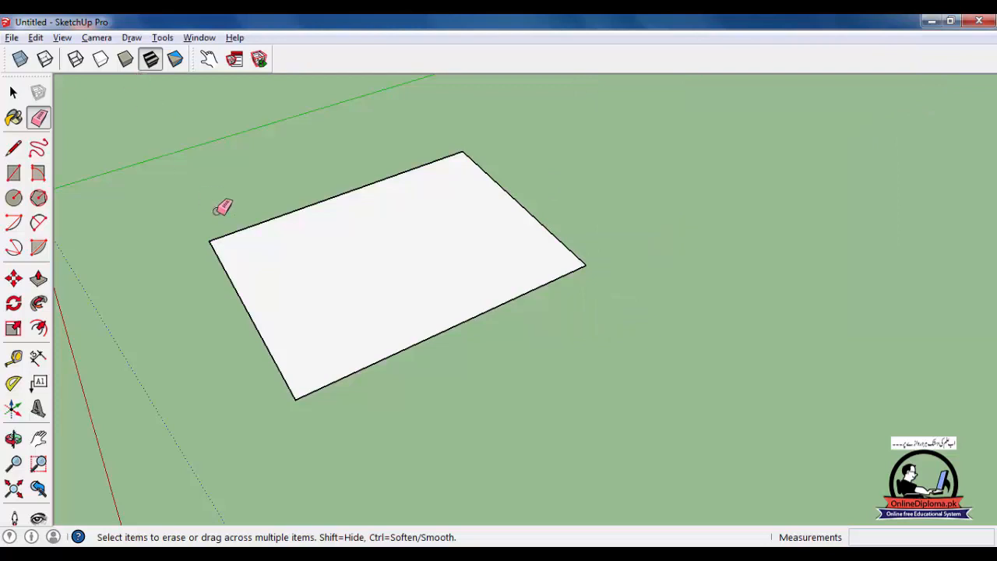
{"action": "middle_click_drag", "start_coordinate": [375, 318], "coordinate": [406, 327]}
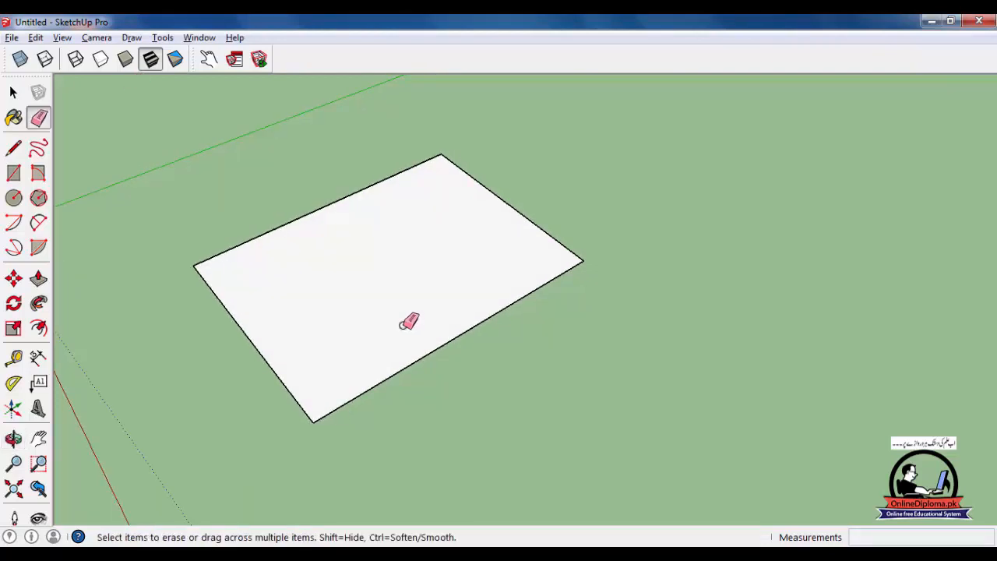